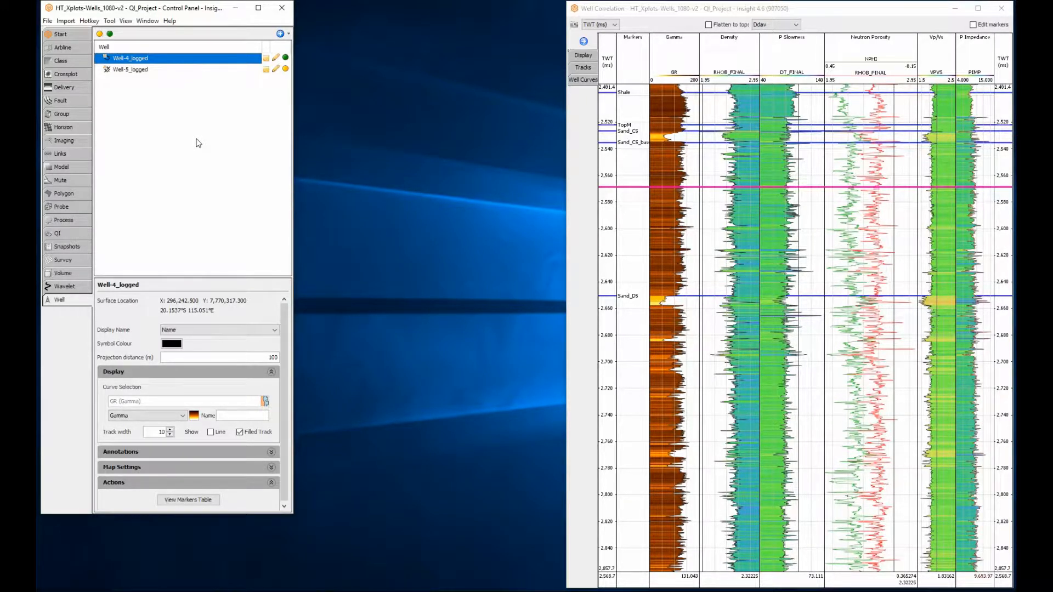
- Create a new crossplot and shrink its window so that it no longer covers the well correlation display
{"action": "left_click", "coordinate": [72, 76]}
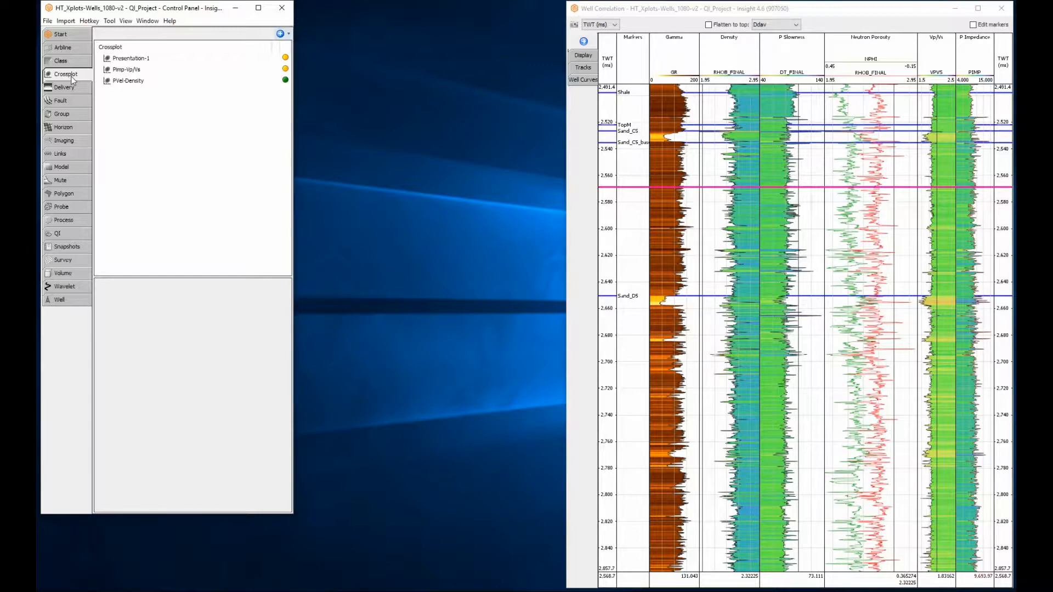
{"action": "left_click", "coordinate": [280, 33]}
{"action": "left_click", "coordinate": [311, 47]}
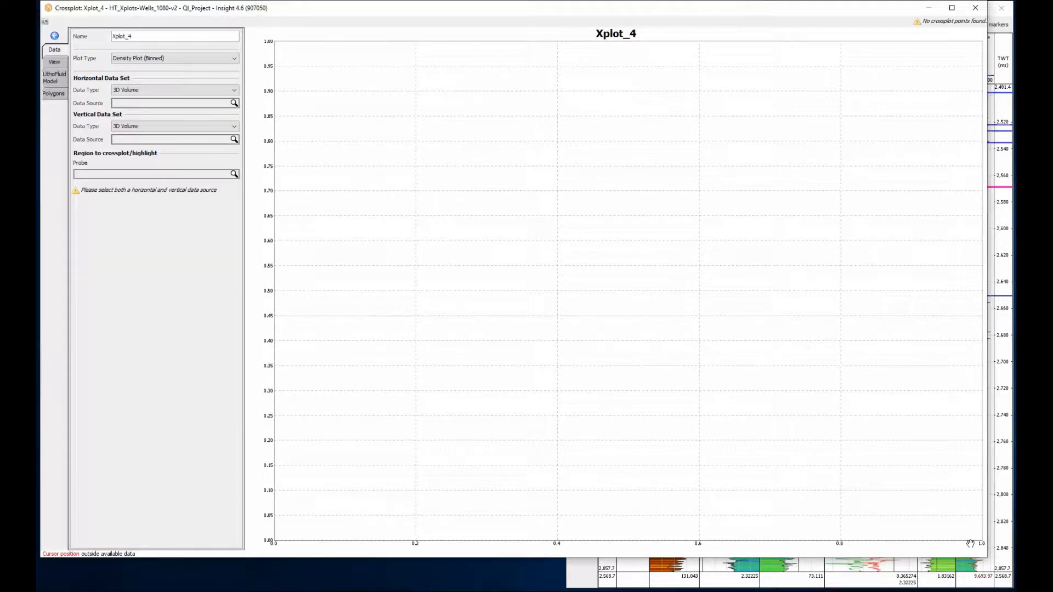
{"action": "left_click_drag", "start_coordinate": [982, 556], "coordinate": [565, 298]}
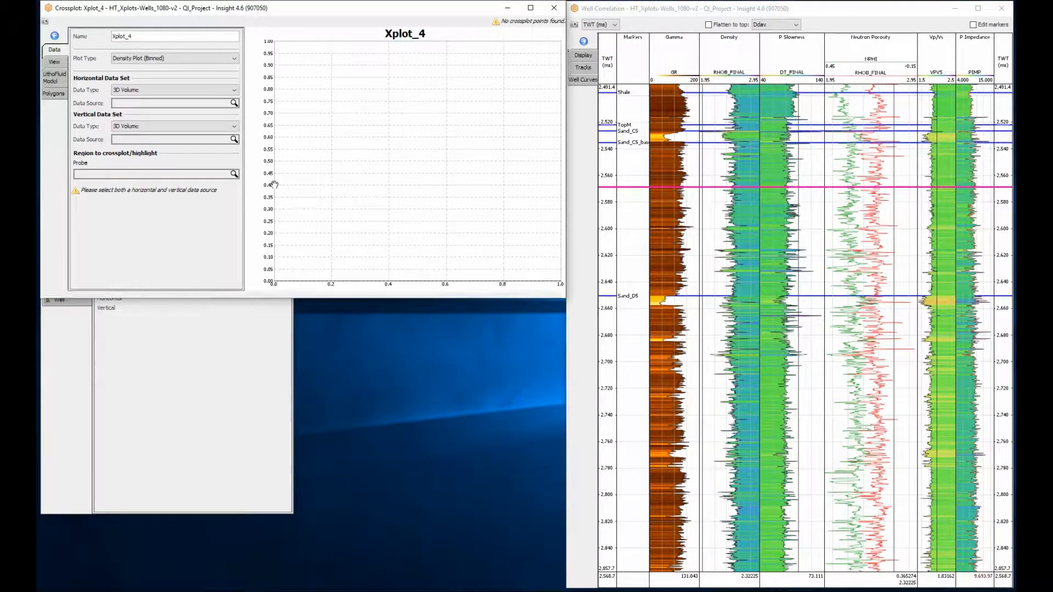
- Set the crossplot's data types to Well Curve, with P Velocity as the horizontal source and Density as the vertical source
{"action": "left_click", "coordinate": [164, 90]}
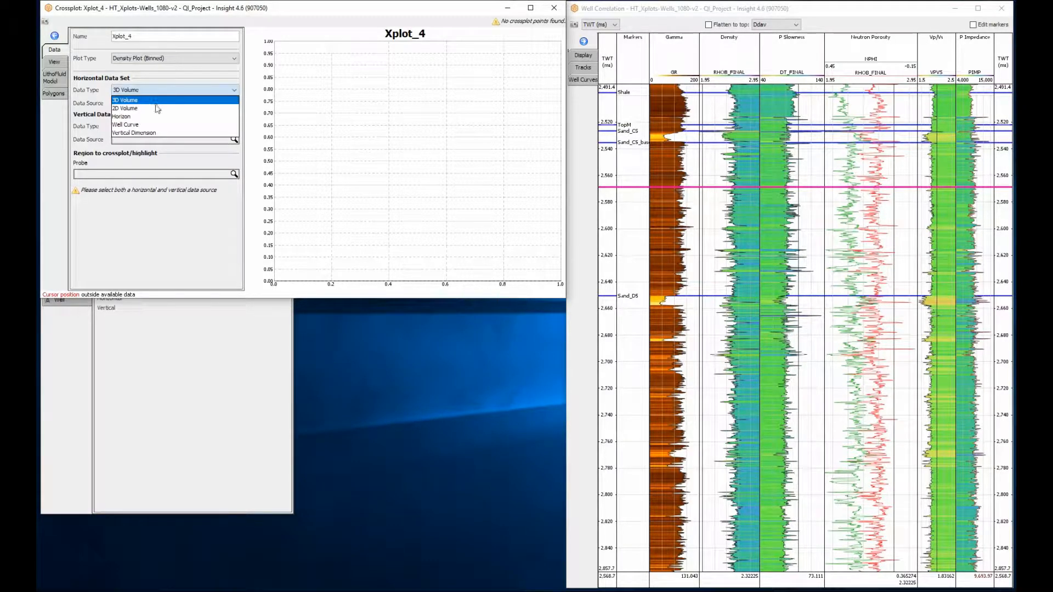
{"action": "left_click", "coordinate": [154, 124]}
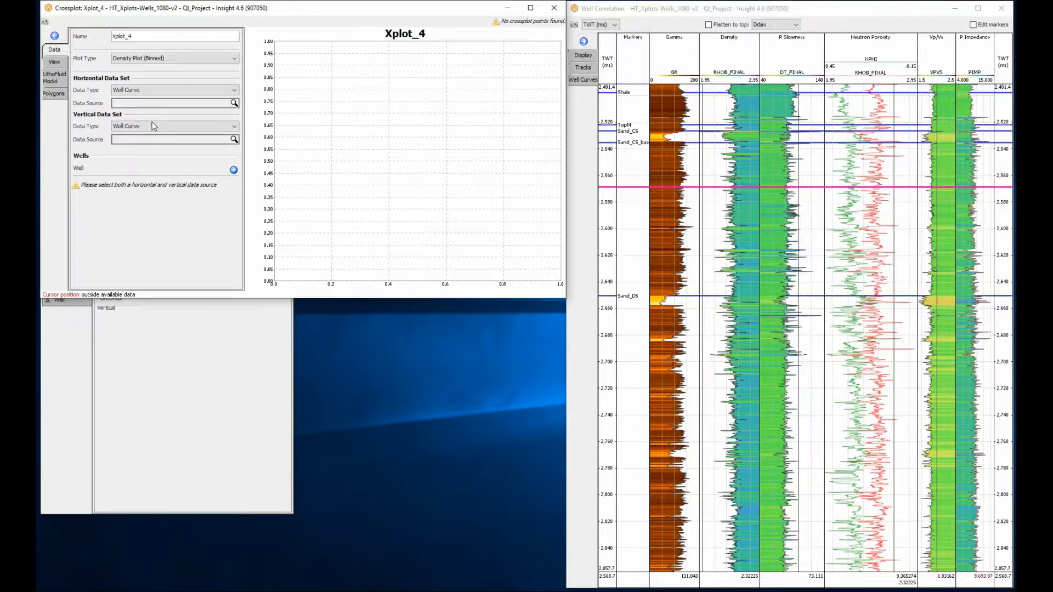
{"action": "left_click", "coordinate": [153, 104]}
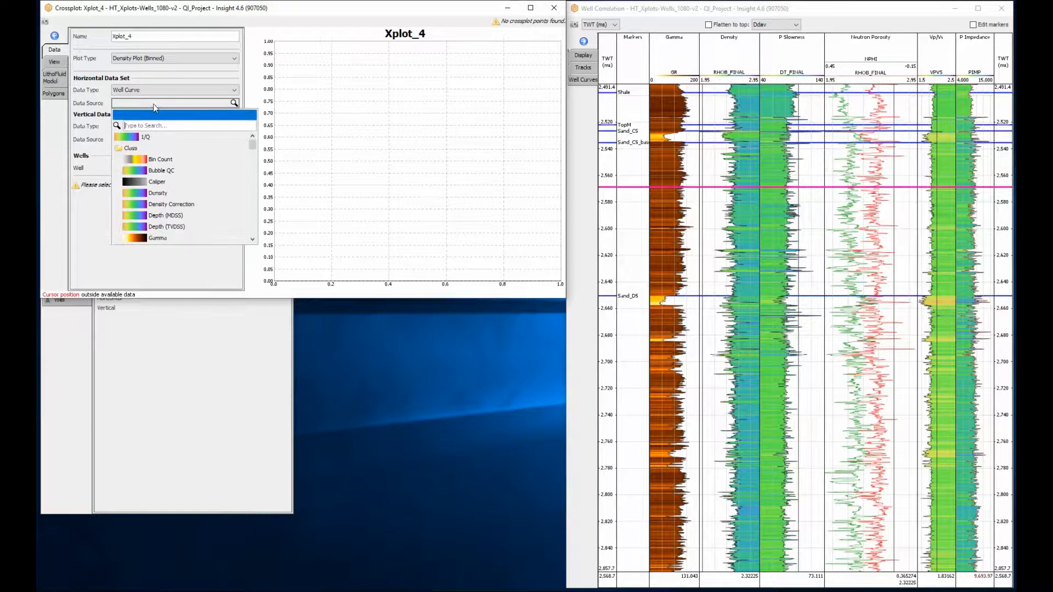
{"action": "scroll", "coordinate": [253, 148], "scroll_direction": "down", "scroll_amount": 3}
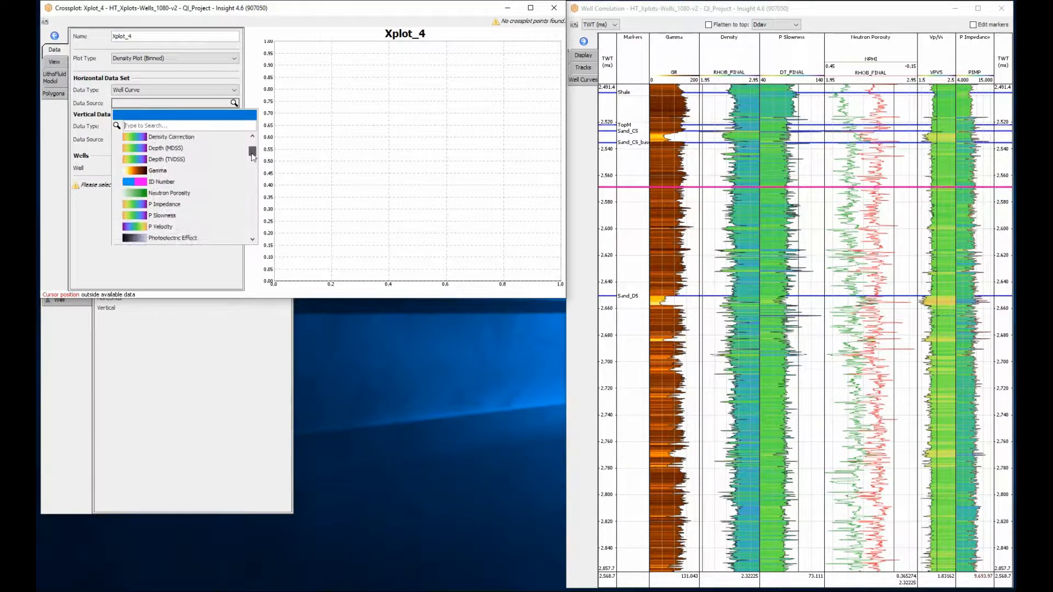
{"action": "left_click", "coordinate": [206, 193]}
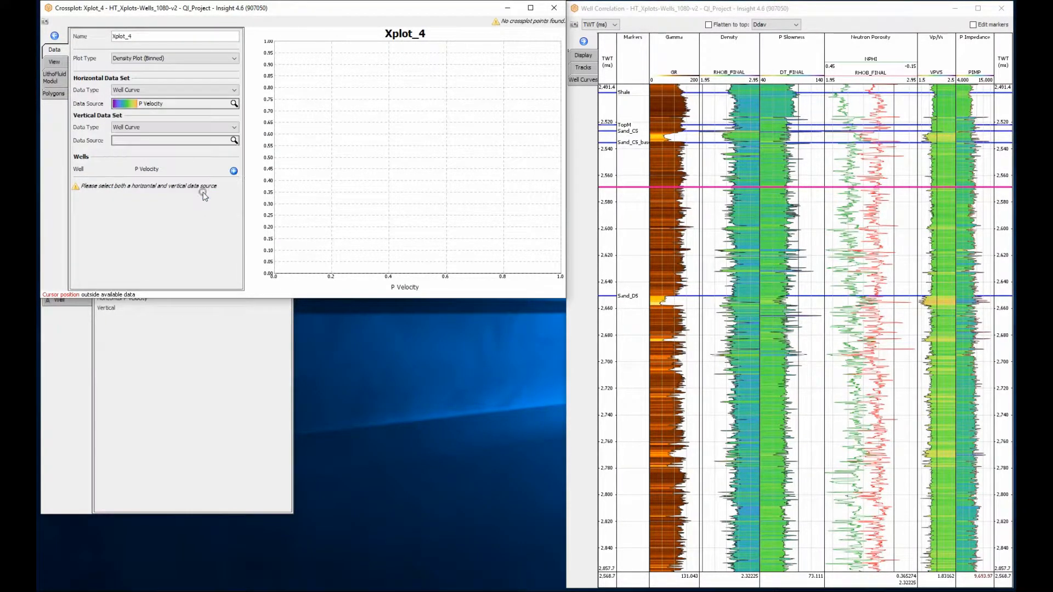
{"action": "left_click", "coordinate": [216, 142]}
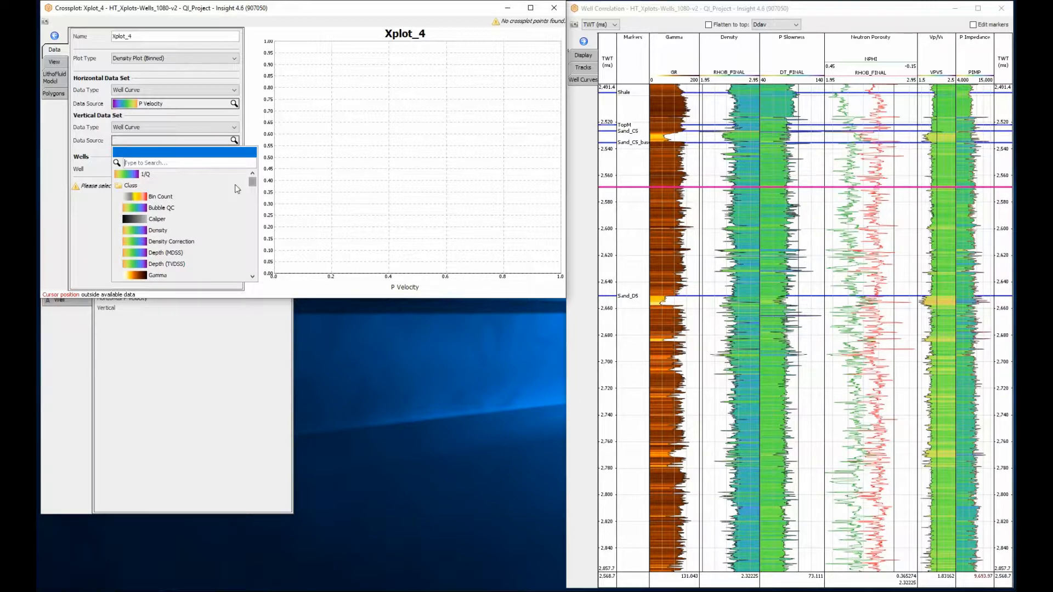
{"action": "left_click", "coordinate": [241, 231]}
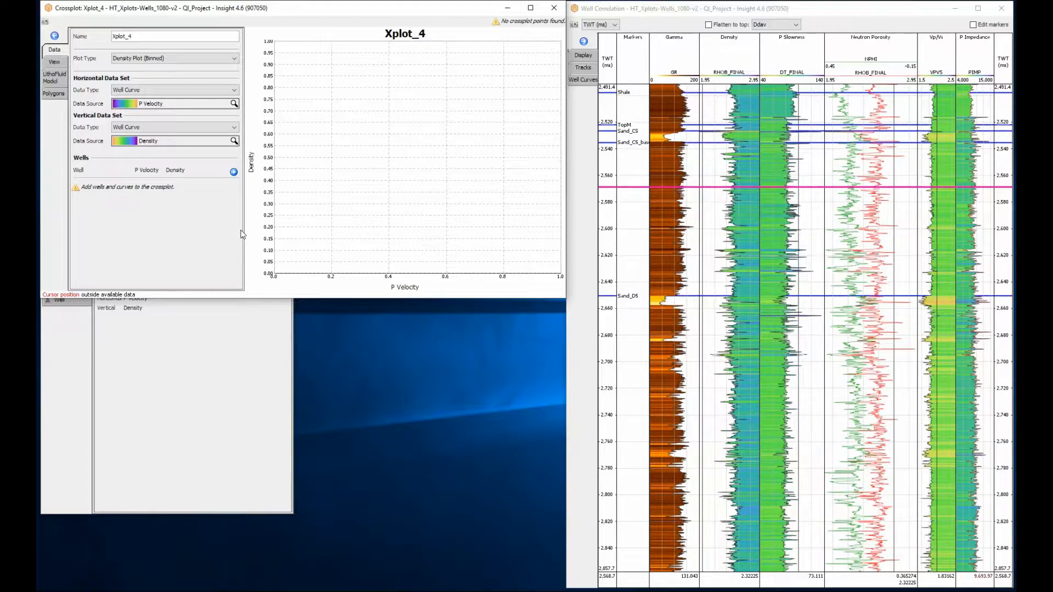
- Add Well-4_logged to the crossplot with VP as its P Velocity curve and RHOB_FINAL as its Density curve
{"action": "left_click", "coordinate": [234, 172]}
{"action": "left_click", "coordinate": [118, 185]}
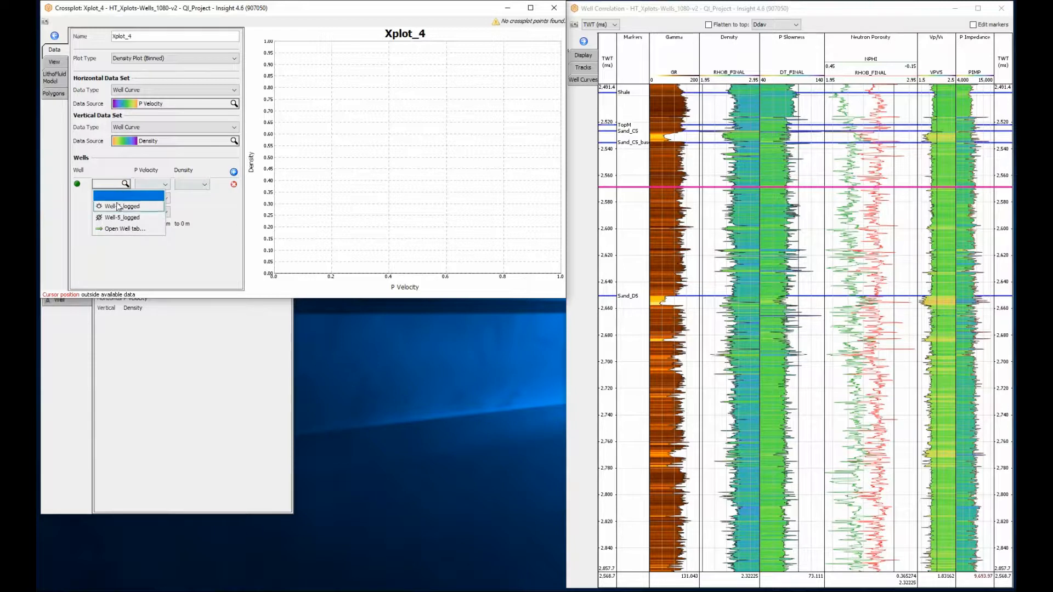
{"action": "left_click", "coordinate": [118, 206]}
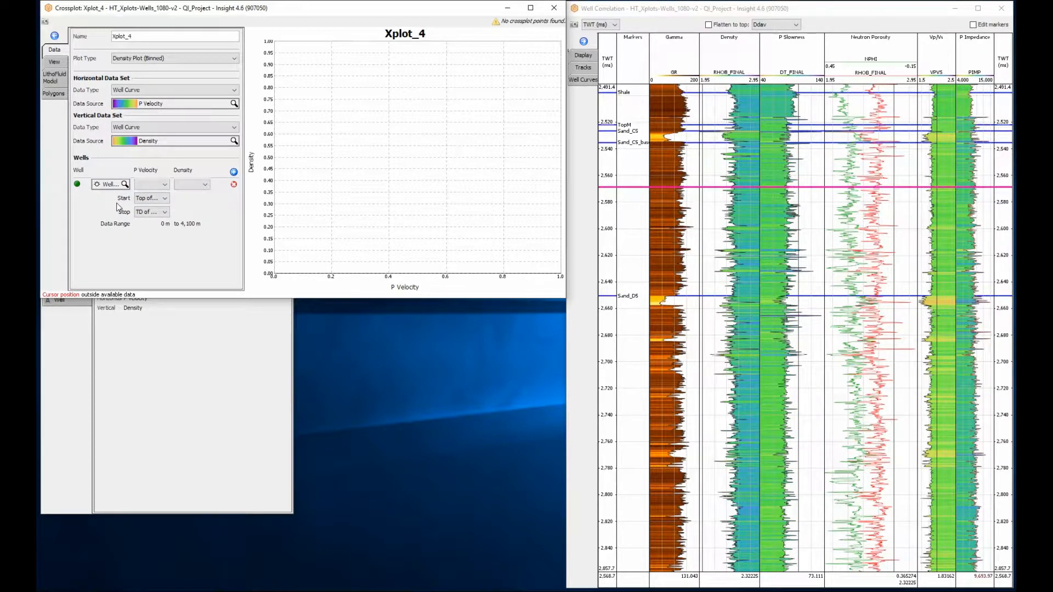
{"action": "left_click", "coordinate": [153, 185]}
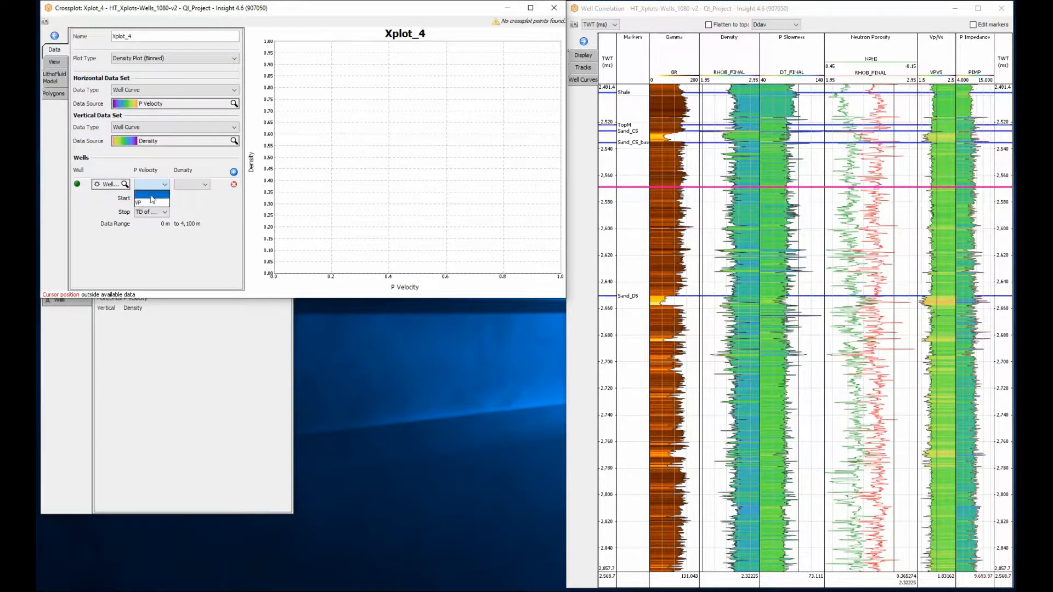
{"action": "left_click", "coordinate": [149, 204]}
{"action": "left_click", "coordinate": [192, 185]}
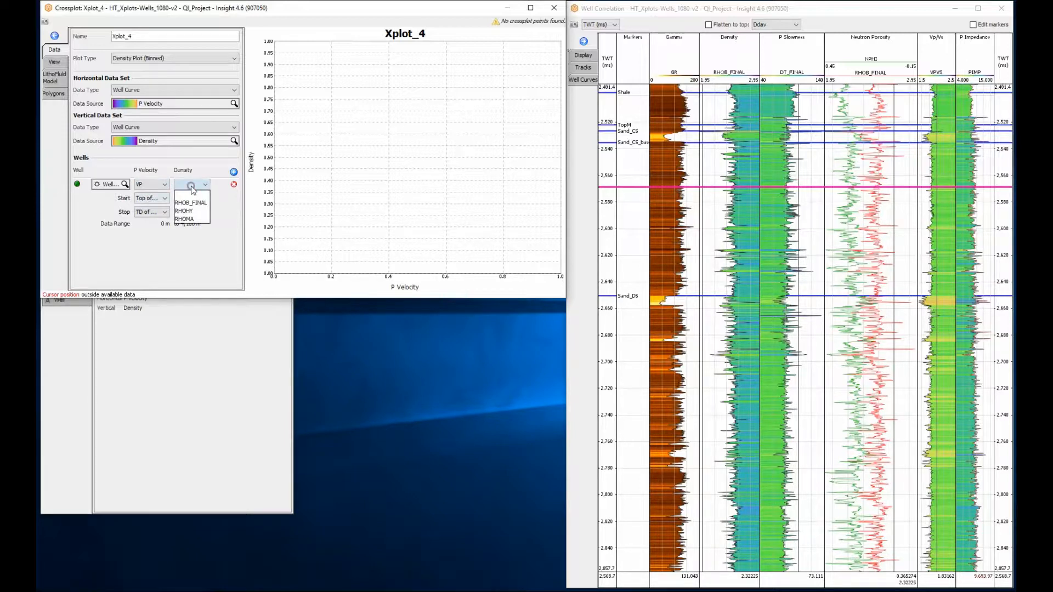
{"action": "left_click", "coordinate": [187, 203]}
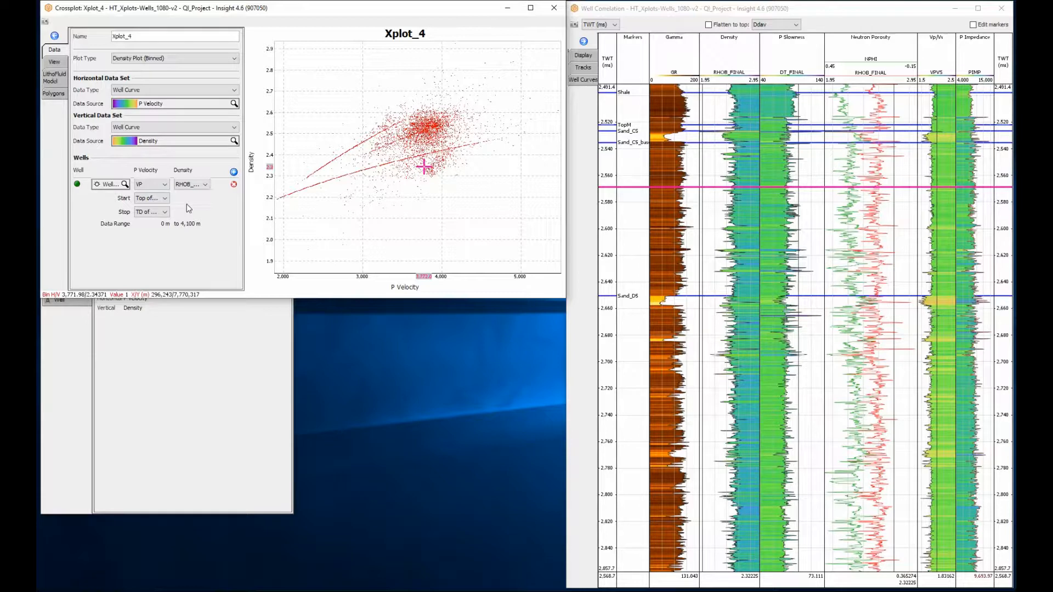
- Start the well's crossplotted data range at the TopM marker
{"action": "left_click", "coordinate": [155, 198]}
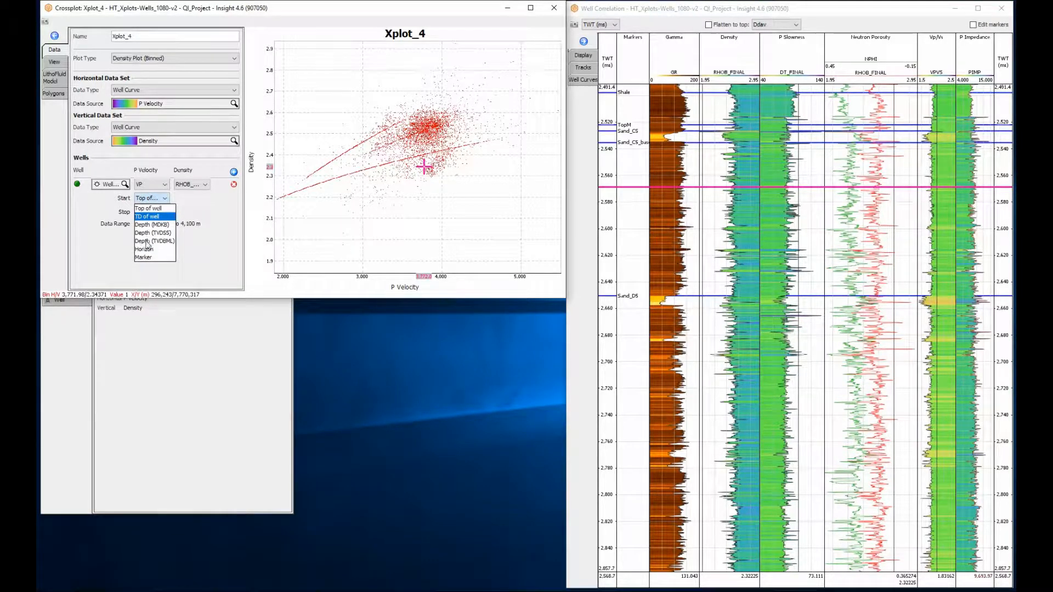
{"action": "left_click", "coordinate": [143, 257]}
{"action": "left_click", "coordinate": [187, 207]}
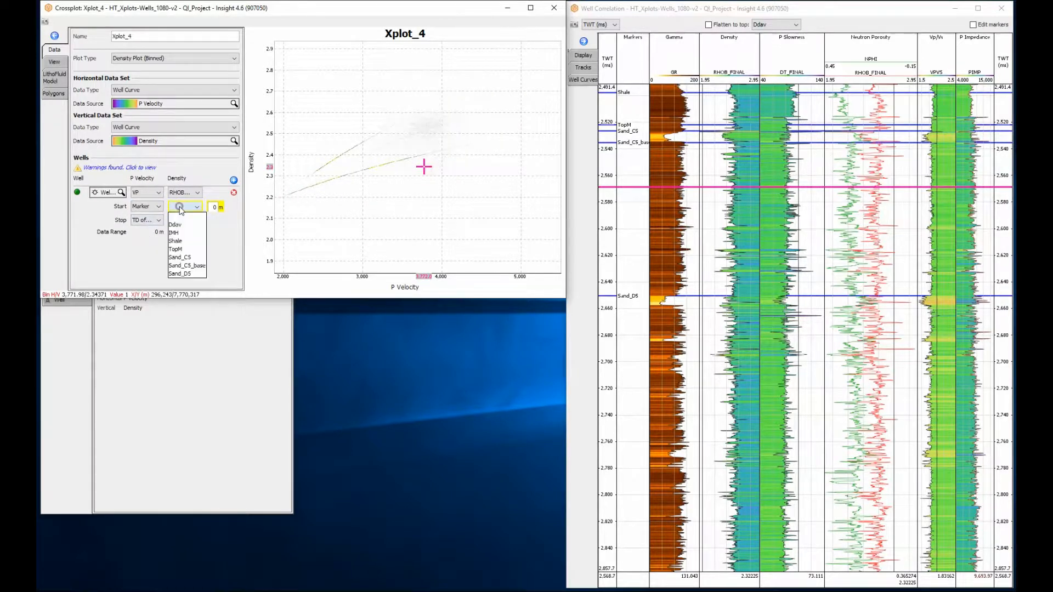
{"action": "left_click", "coordinate": [177, 249]}
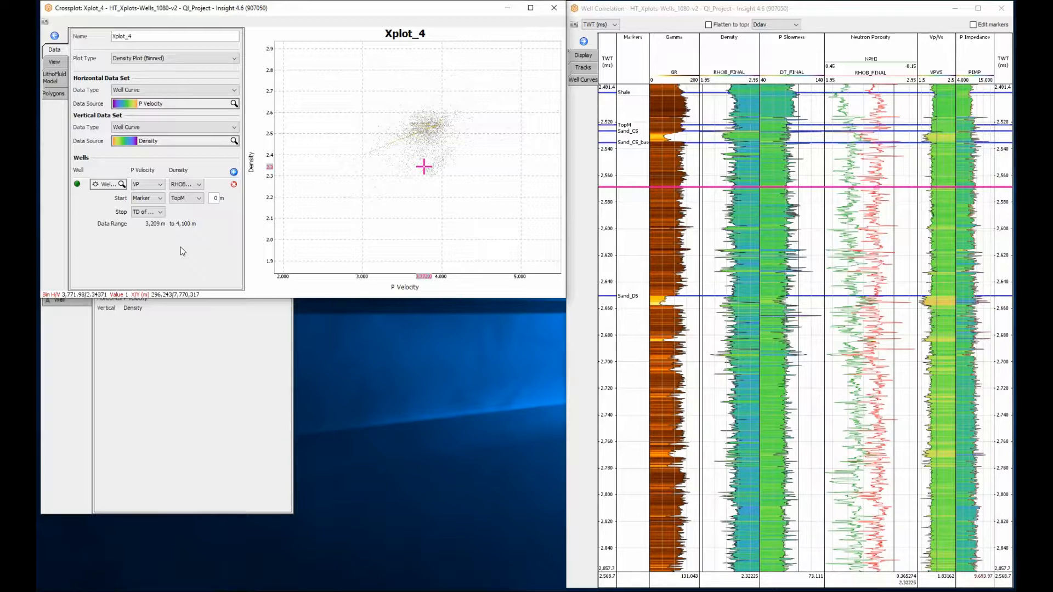
- Change the plot type to Point by Point and rename the crossplot Pvel-Den
{"action": "left_click", "coordinate": [116, 58]}
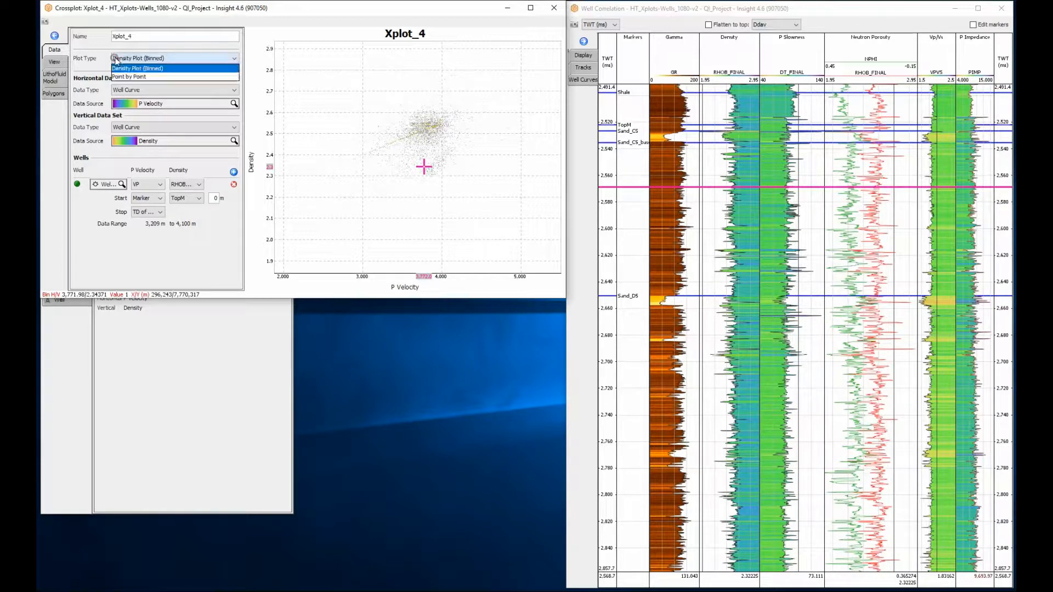
{"action": "left_click", "coordinate": [125, 77]}
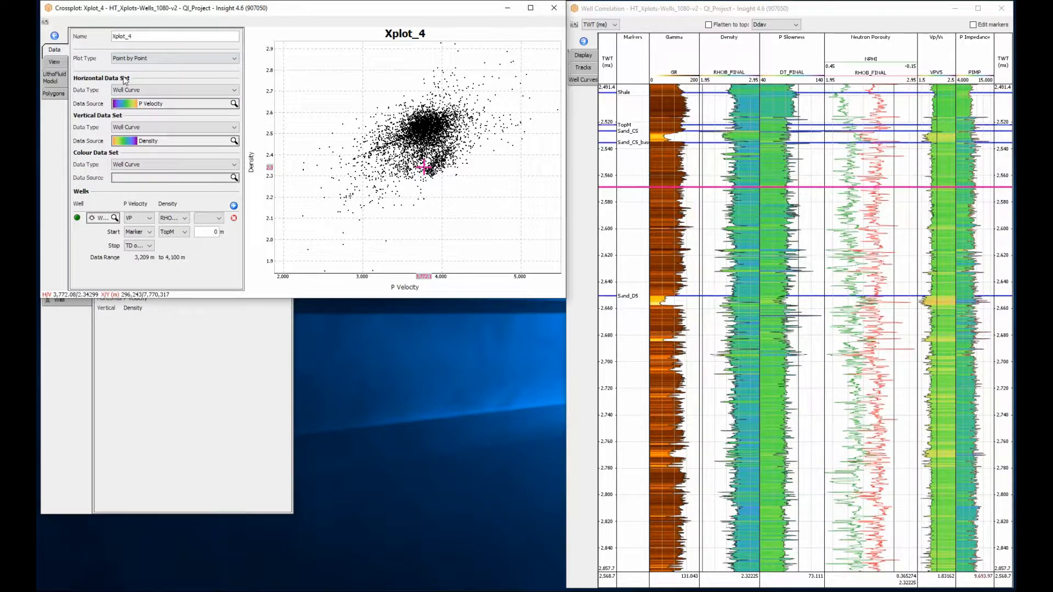
{"action": "double_click", "coordinate": [142, 36]}
{"action": "type", "text": "Pvel-Den"}
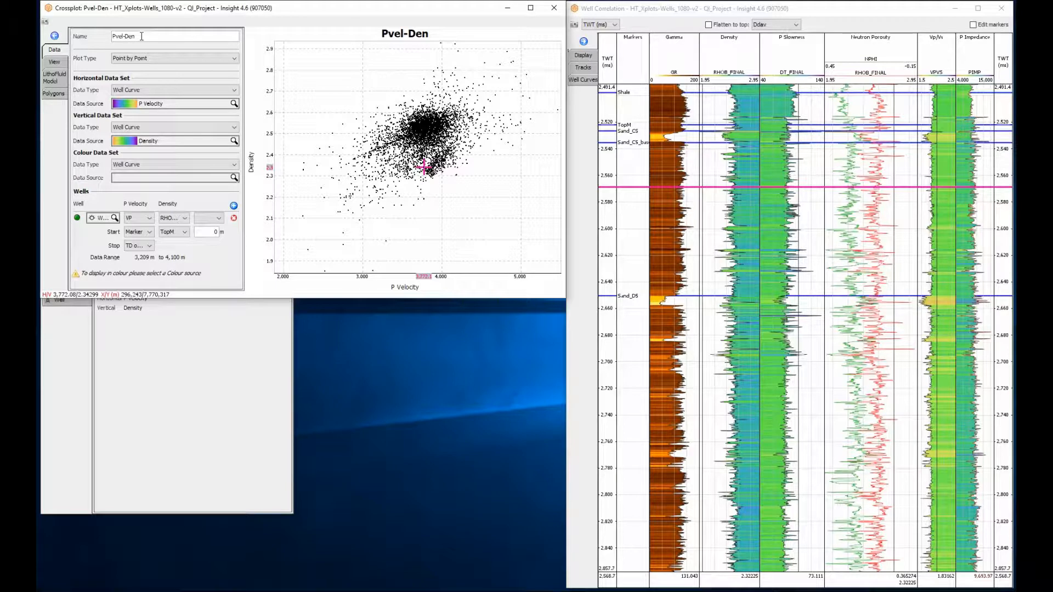
- Set the crossplot's dot size to 3 and increase the density of the horizontal axis grid lines
{"action": "left_click", "coordinate": [61, 62]}
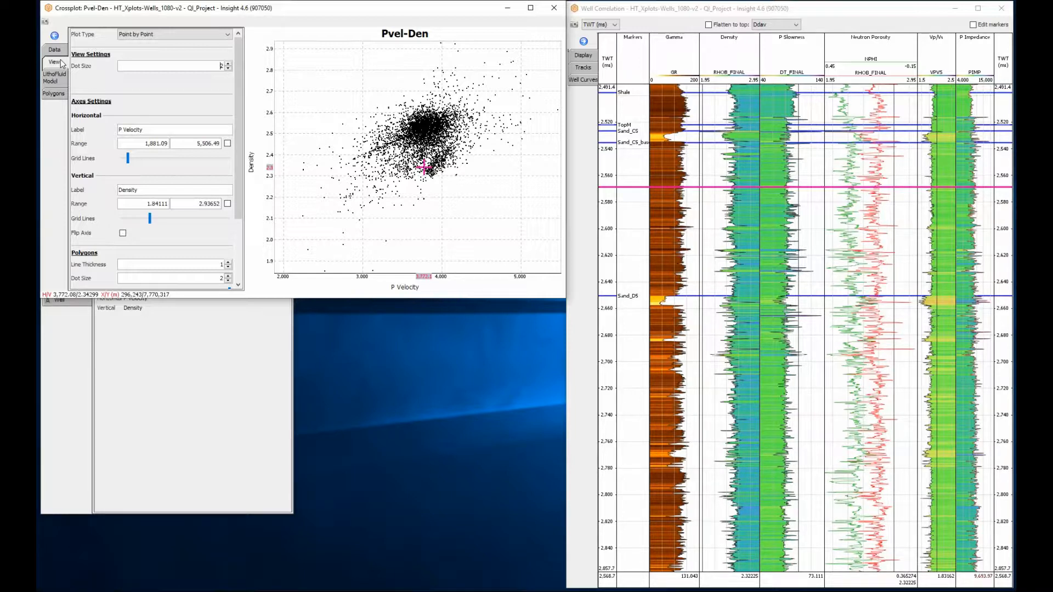
{"action": "double_click", "coordinate": [199, 67]}
{"action": "type", "text": "3"}
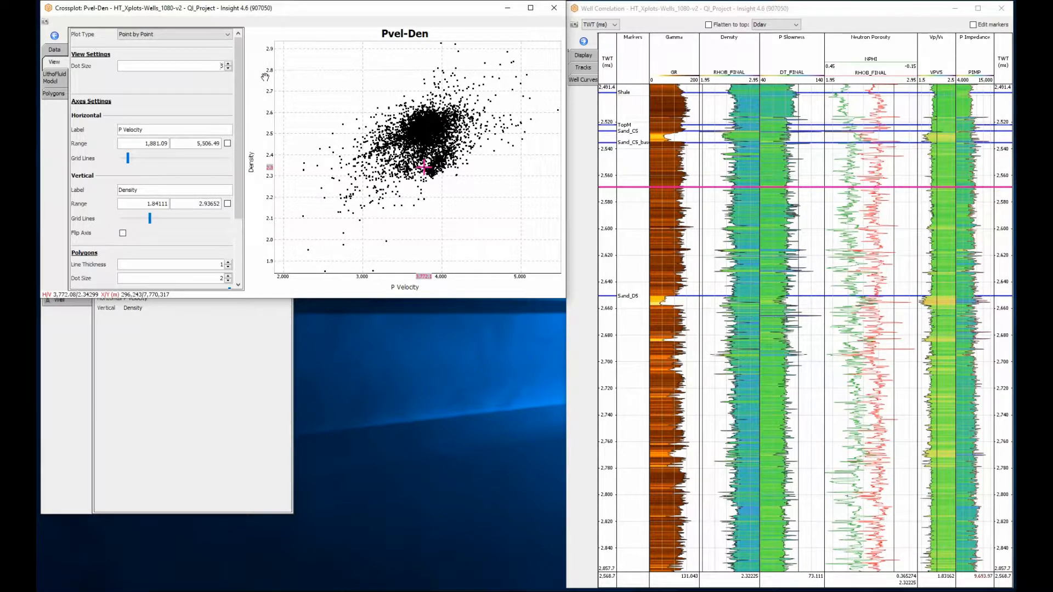
{"action": "left_click_drag", "start_coordinate": [129, 159], "coordinate": [133, 161]}
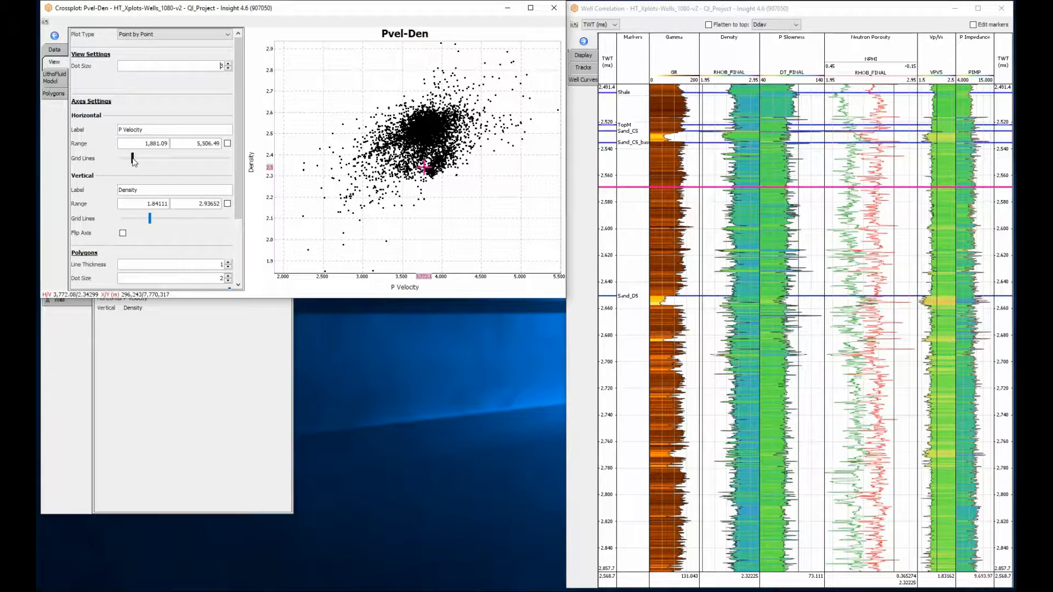
- Set the polygon line thickness to 2 and show the colourbar on the crossplot
{"action": "left_click_drag", "start_coordinate": [237, 193], "coordinate": [246, 272]}
{"action": "type", "text": "2"}
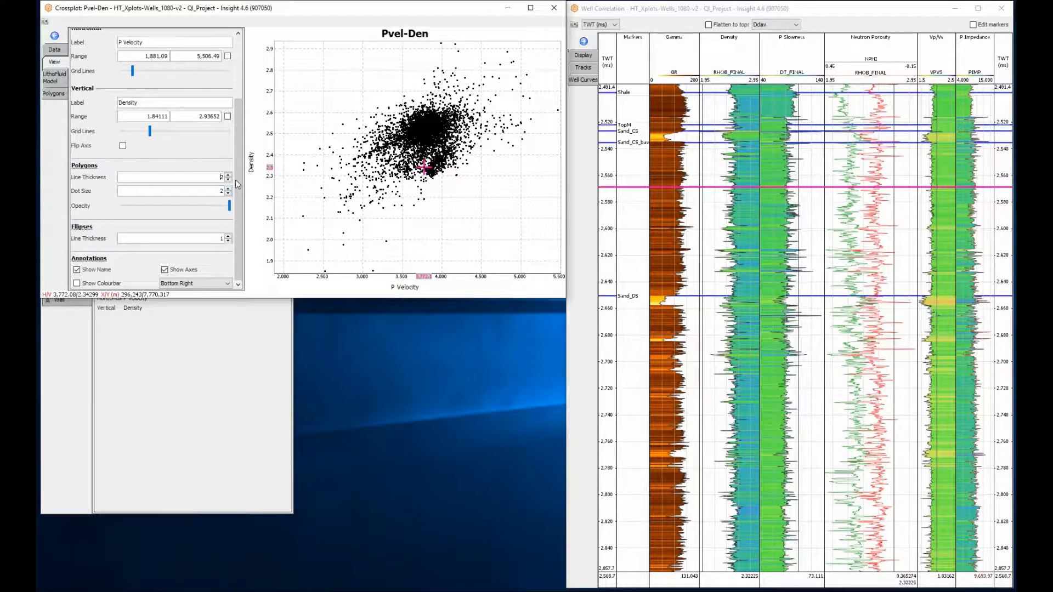
{"action": "left_click", "coordinate": [82, 284]}
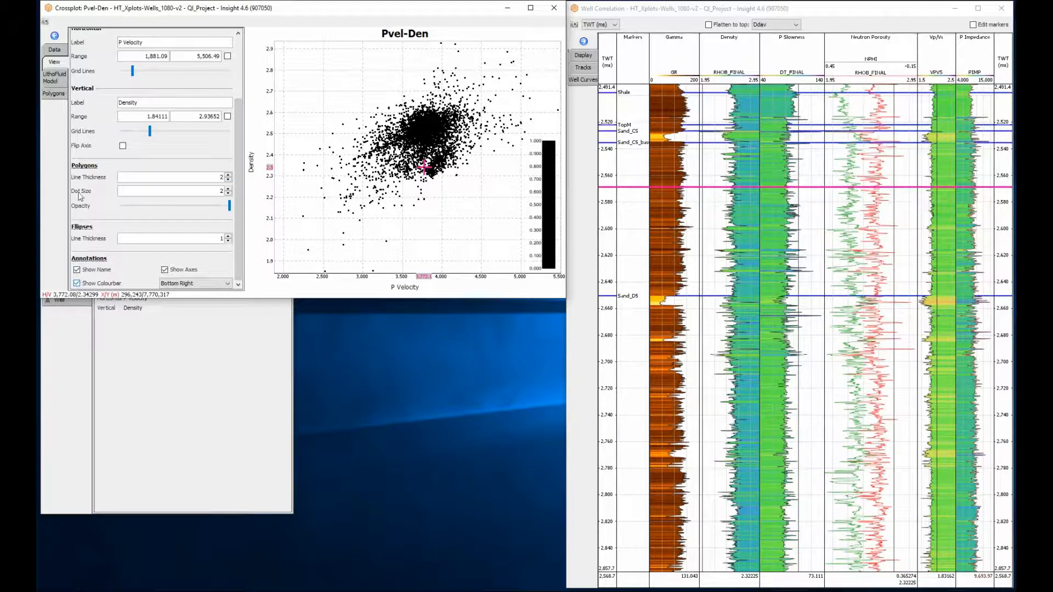
- Colour the crossplot points by Gamma, using the well's GR curve
{"action": "left_click", "coordinate": [55, 49]}
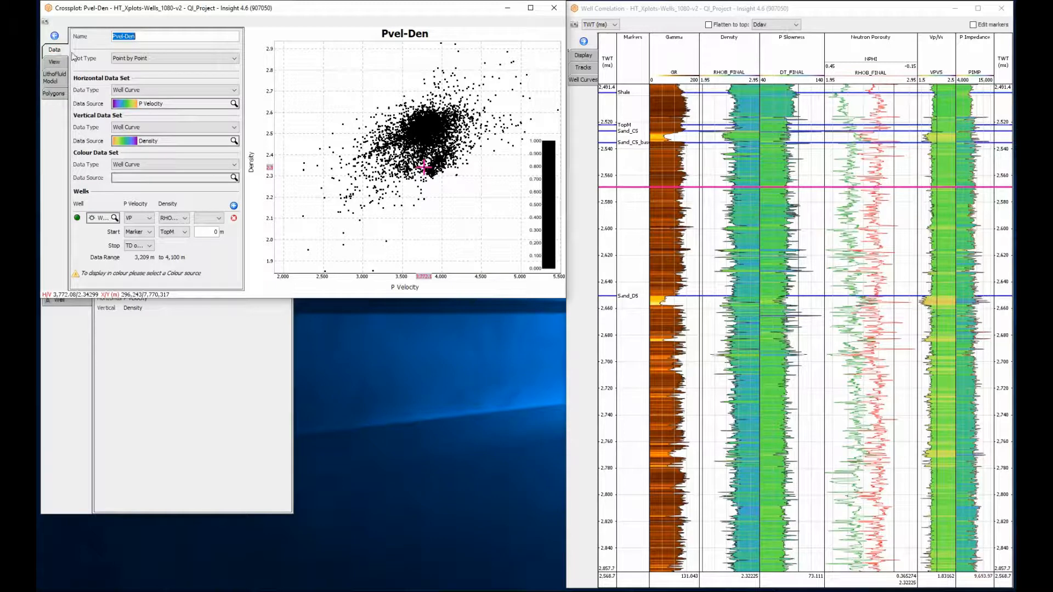
{"action": "left_click", "coordinate": [157, 177]}
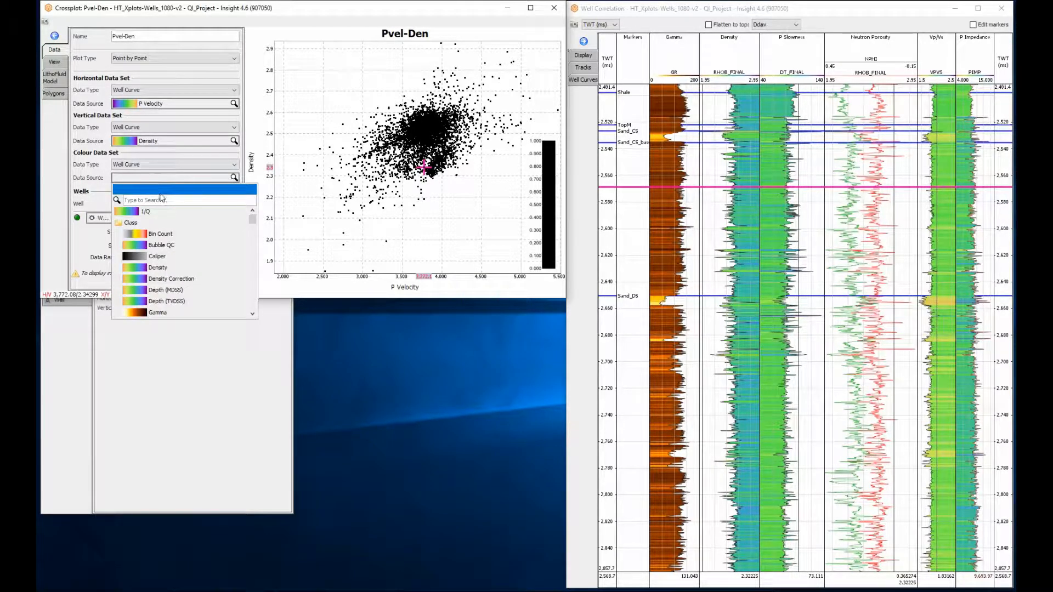
{"action": "left_click", "coordinate": [165, 312]}
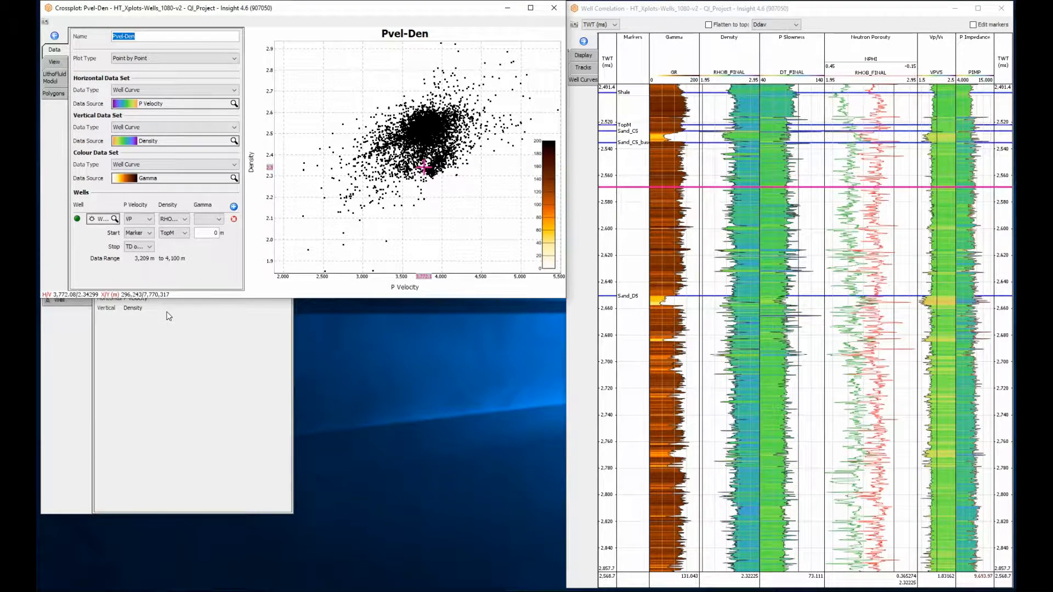
{"action": "left_click", "coordinate": [209, 220]}
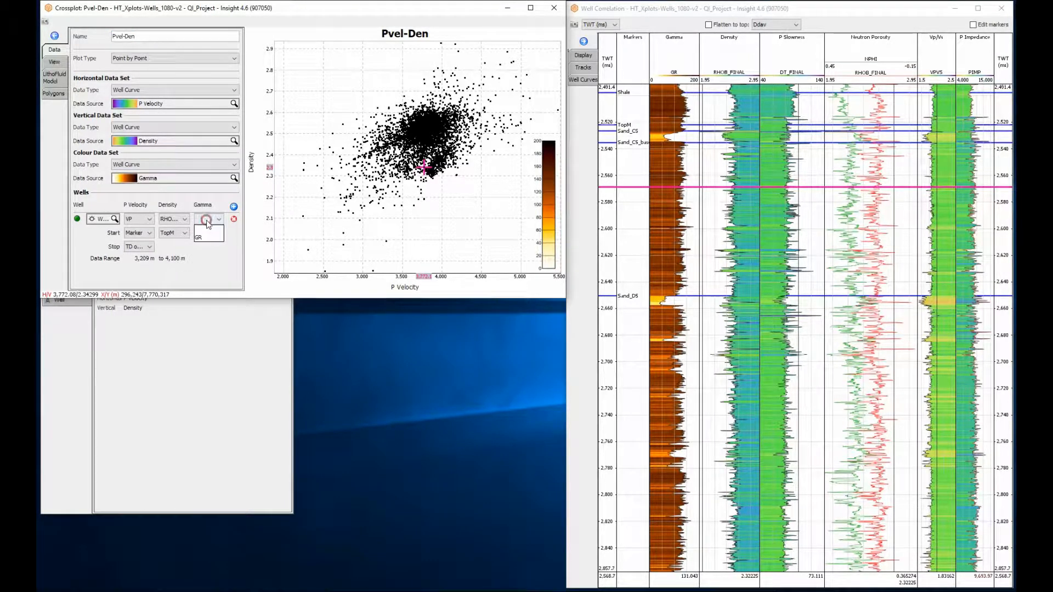
{"action": "left_click", "coordinate": [205, 238]}
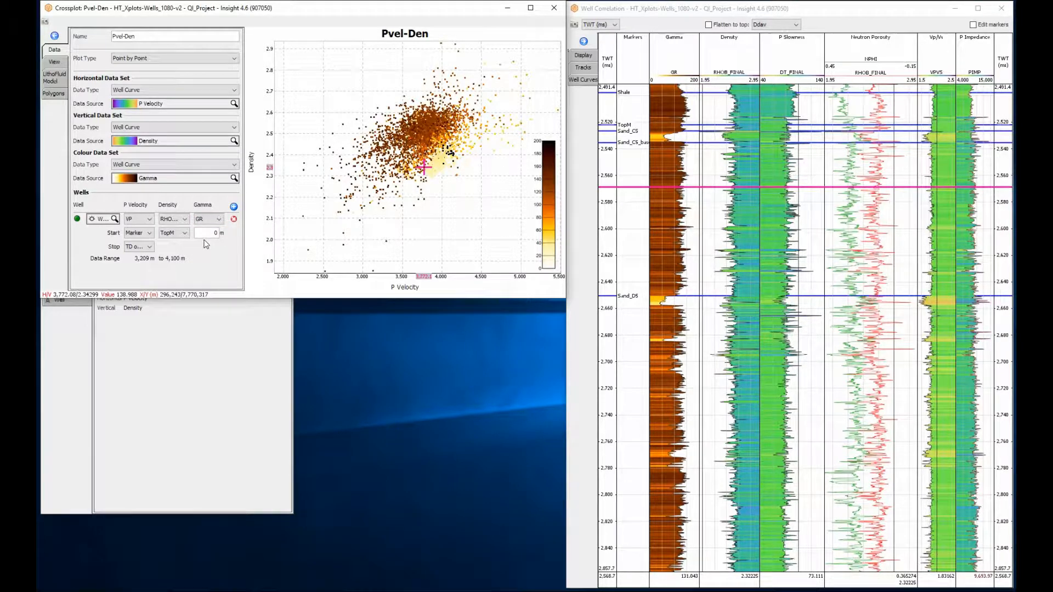
- Add a hand-drawn polygon to the Pvel-Den crossplot and set its colour to blue
{"action": "scroll", "coordinate": [417, 144], "scroll_direction": "up", "scroll_amount": 2}
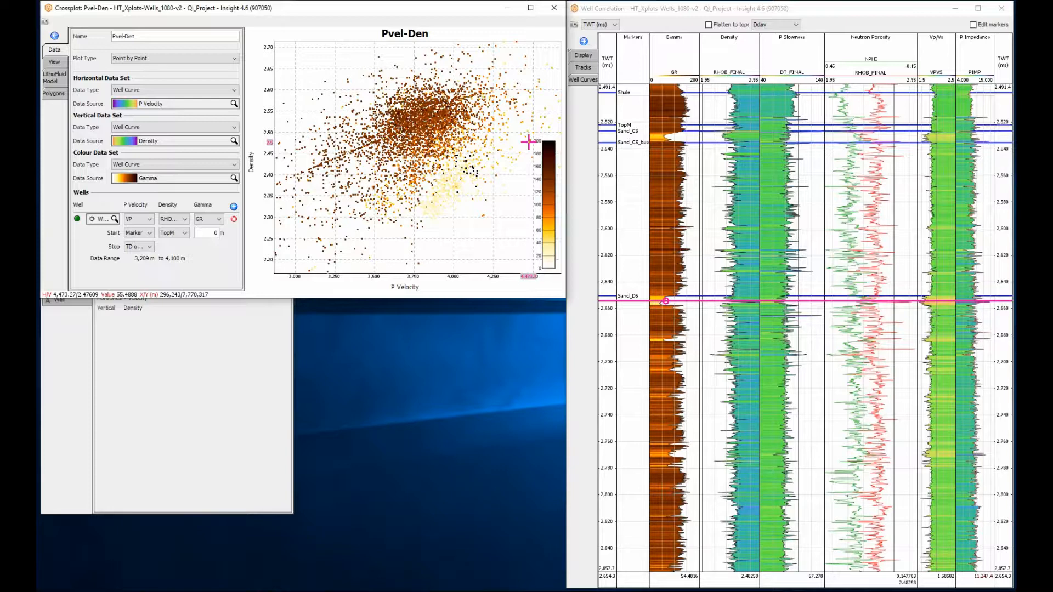
{"action": "left_click", "coordinate": [54, 94]}
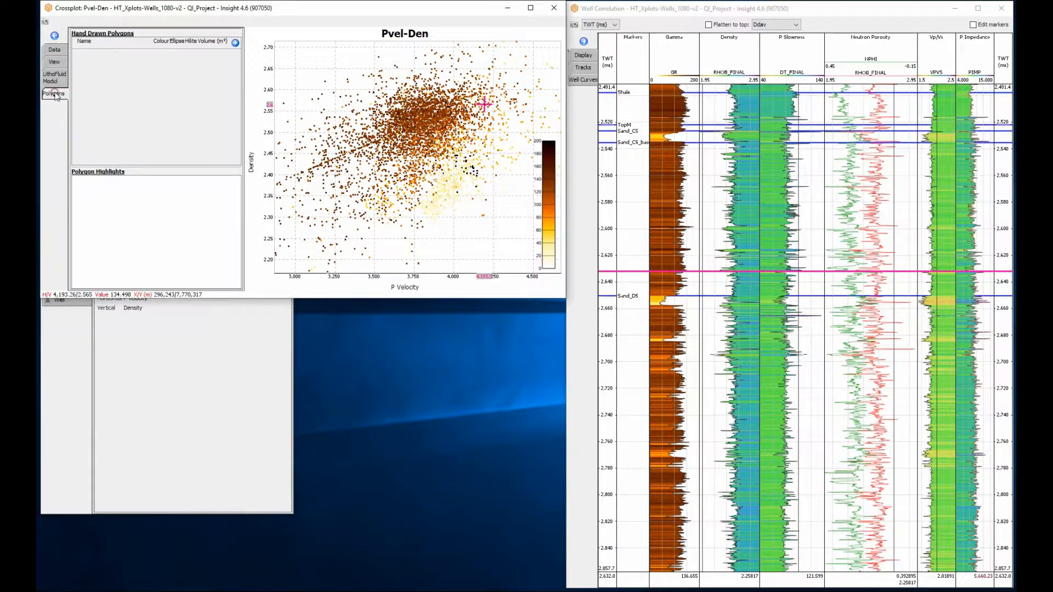
{"action": "left_click", "coordinate": [235, 43]}
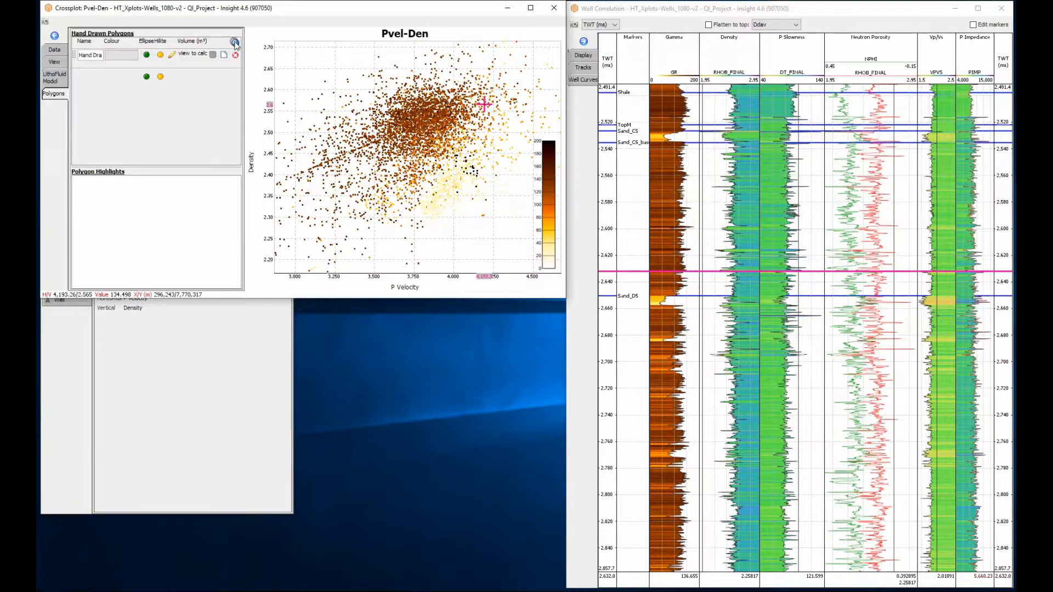
{"action": "left_click", "coordinate": [137, 57]}
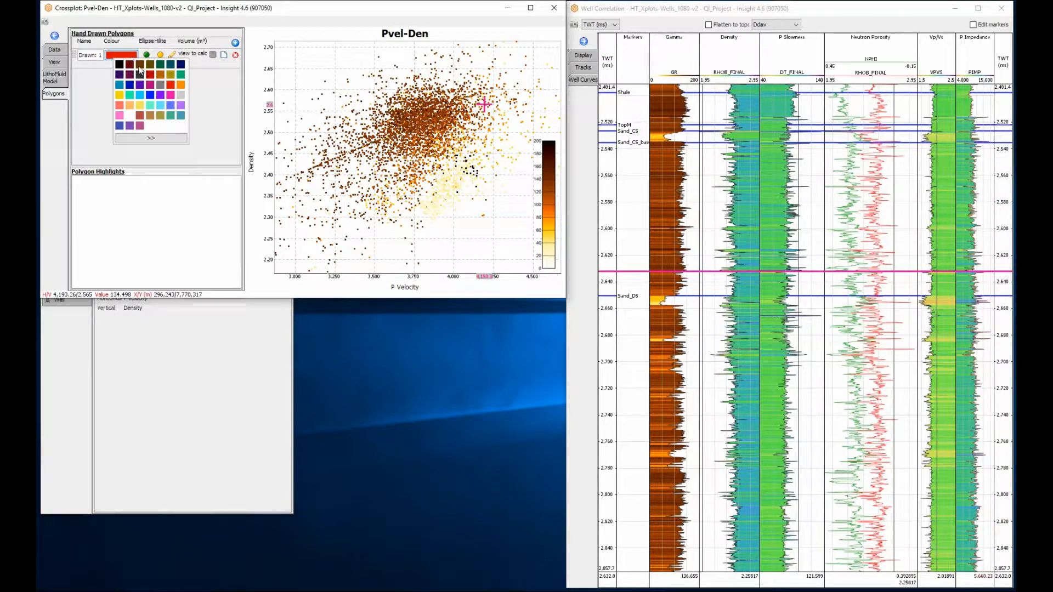
{"action": "left_click", "coordinate": [140, 85]}
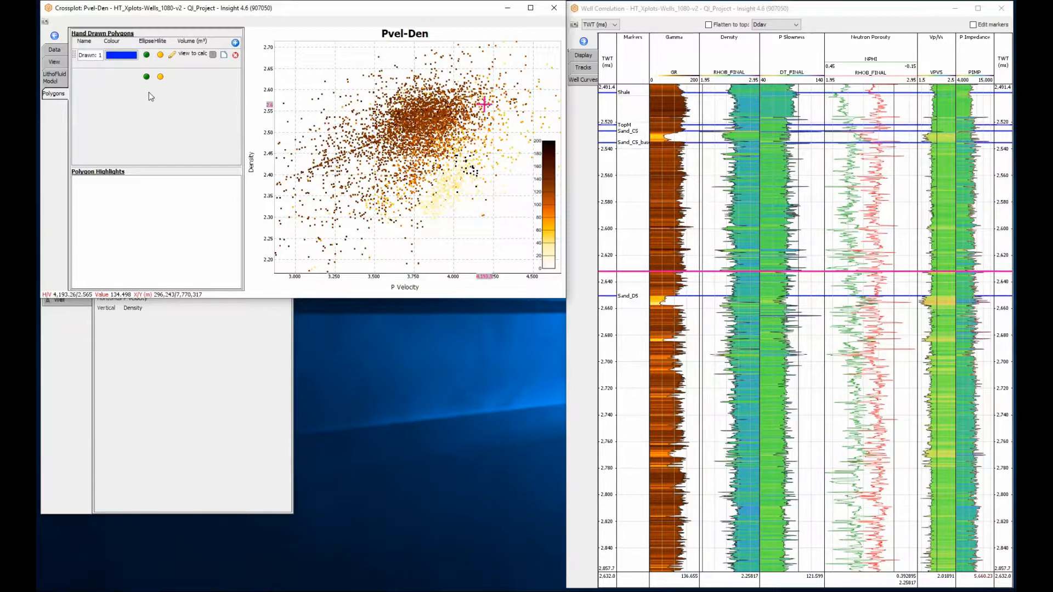
- Draw the blue polygon around the low-gamma points, spanning about 3,750 to 4,500 P Velocity and 2.28 to 2.52 Density
{"action": "left_click", "coordinate": [171, 56]}
{"action": "left_click", "coordinate": [439, 162]}
{"action": "left_click", "coordinate": [468, 145]}
{"action": "left_click", "coordinate": [492, 131]}
{"action": "left_click", "coordinate": [512, 125]}
{"action": "left_click", "coordinate": [532, 128]}
{"action": "left_click", "coordinate": [536, 146]}
{"action": "left_click", "coordinate": [524, 186]}
{"action": "left_click", "coordinate": [504, 199]}
{"action": "left_click", "coordinate": [477, 217]}
{"action": "left_click", "coordinate": [444, 228]}
{"action": "left_click", "coordinate": [417, 222]}
{"action": "left_click", "coordinate": [411, 204]}
{"action": "double_click", "coordinate": [415, 189]}
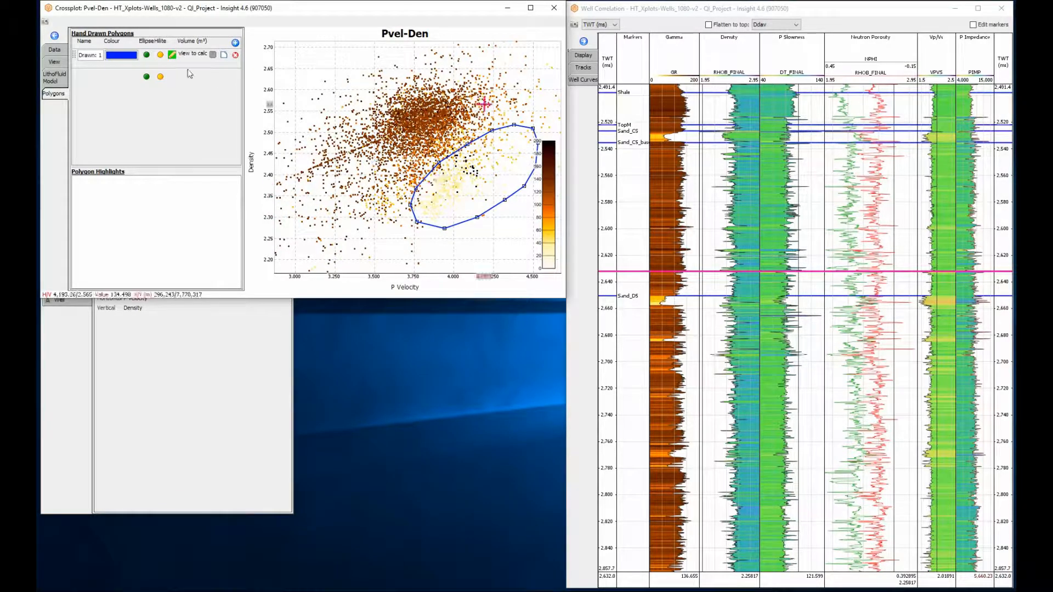
{"action": "left_click", "coordinate": [172, 54]}
- Turn on the blue polygon's highlight and show crossplot highlights on the well correlation's curve tracks from Markers through P Impedance
{"action": "left_click", "coordinate": [160, 55]}
{"action": "left_click", "coordinate": [584, 67]}
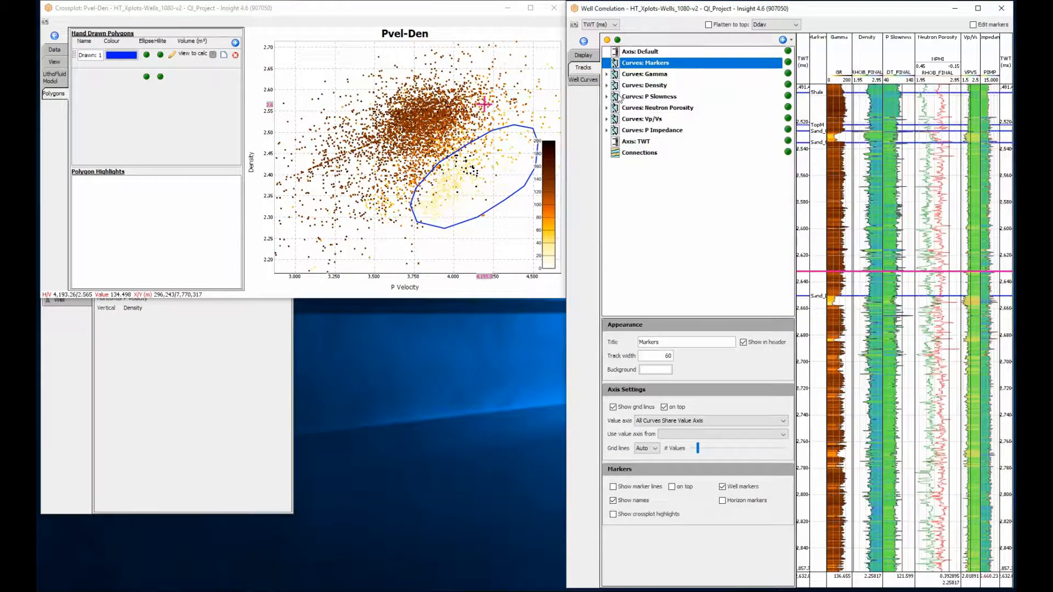
{"action": "left_click", "coordinate": [630, 131], "text": "shift"}
{"action": "left_click", "coordinate": [613, 472]}
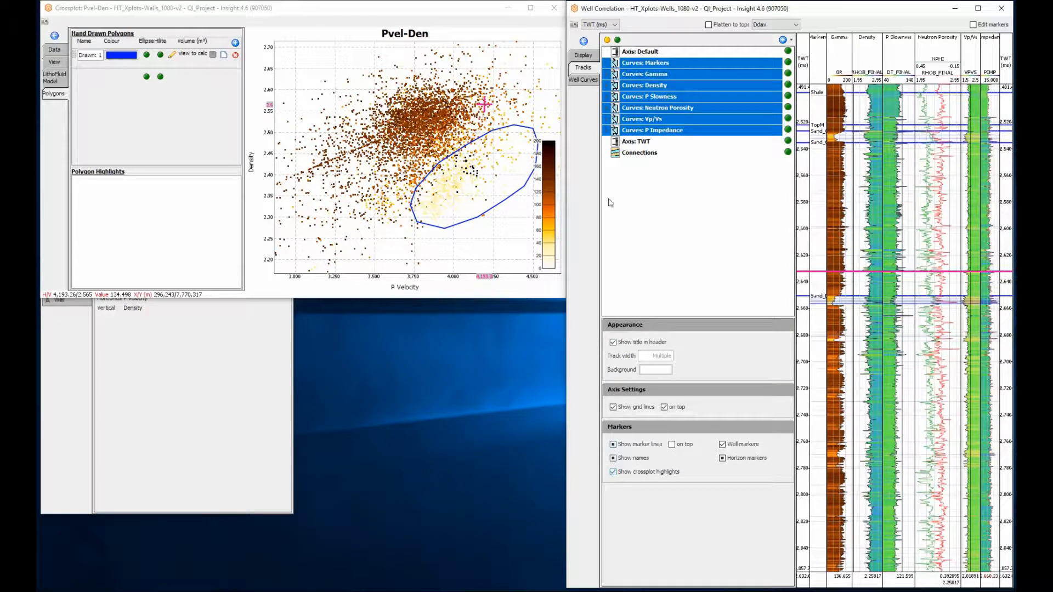
{"action": "left_click", "coordinate": [583, 68]}
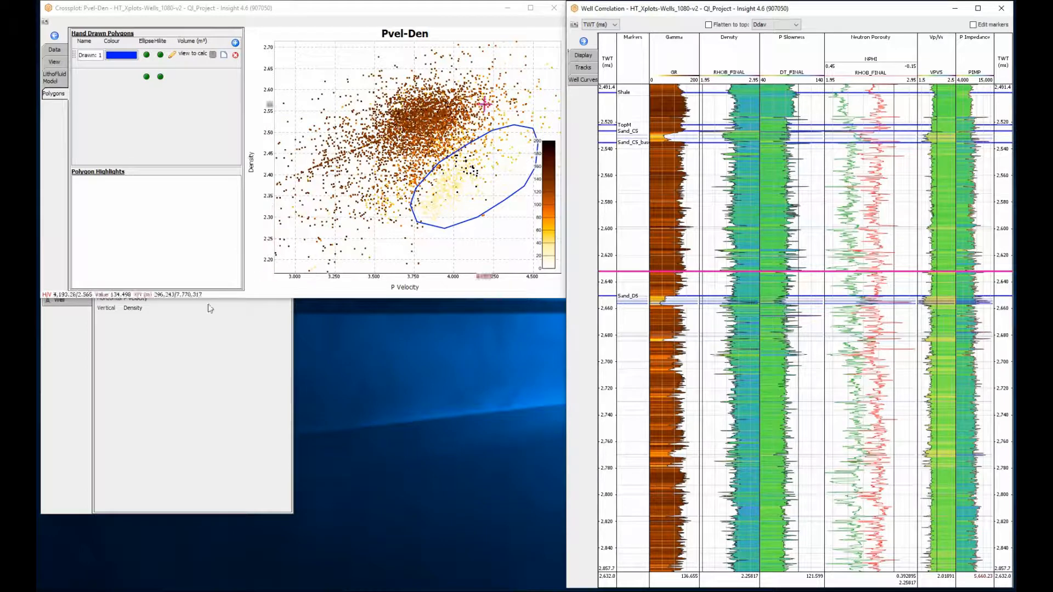
- Display Well-5_logged in the well correlation
{"action": "left_click", "coordinate": [193, 317]}
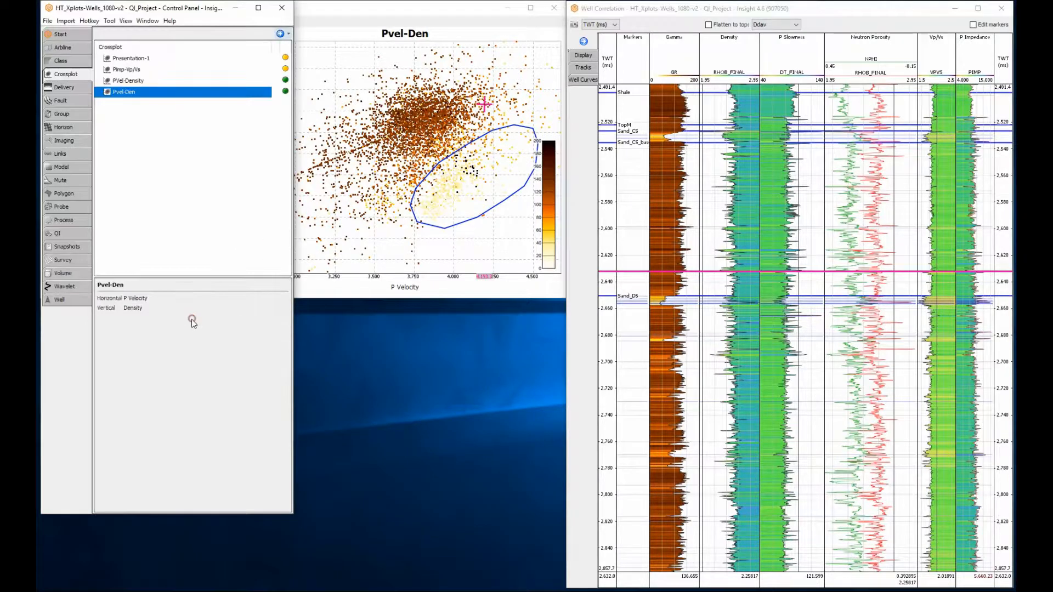
{"action": "left_click", "coordinate": [54, 300]}
{"action": "left_click", "coordinate": [285, 69]}
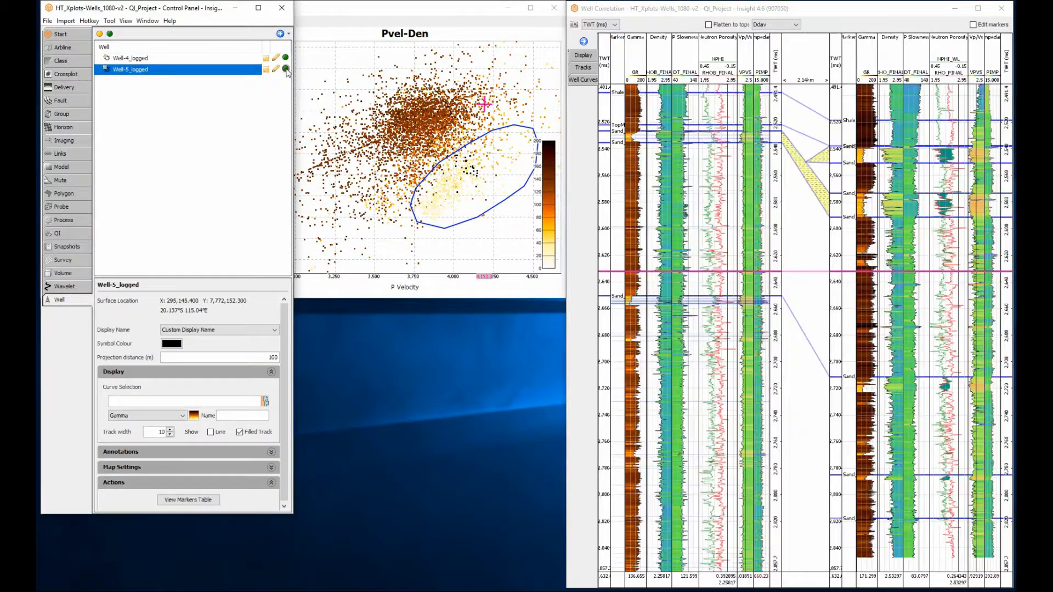
- Add Well-5_logged as a second well in the Pvel-Den crossplot data
{"action": "left_click", "coordinate": [309, 12]}
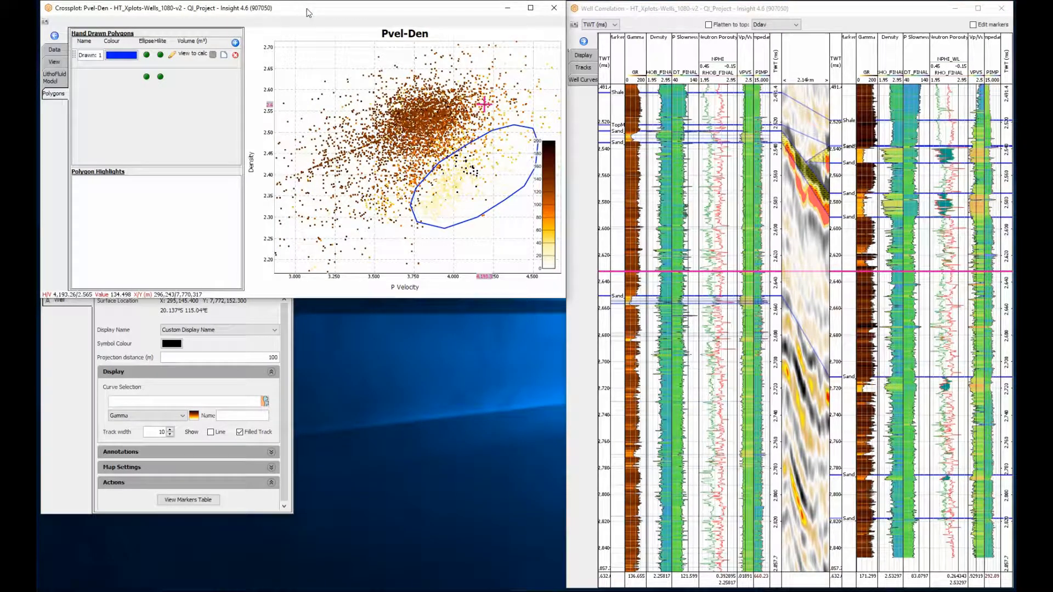
{"action": "left_click", "coordinate": [63, 53]}
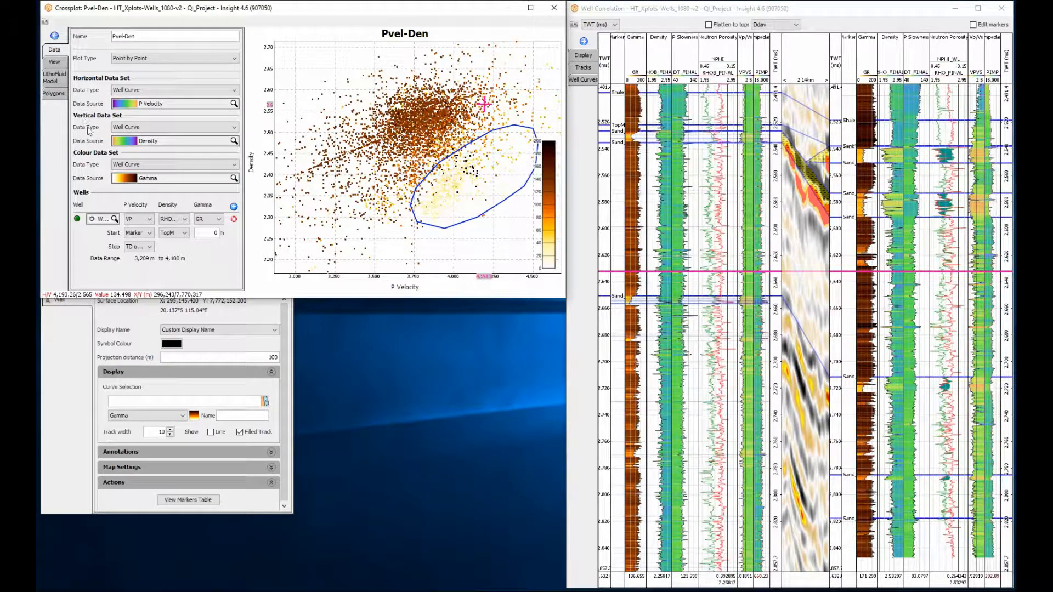
{"action": "left_click", "coordinate": [233, 207]}
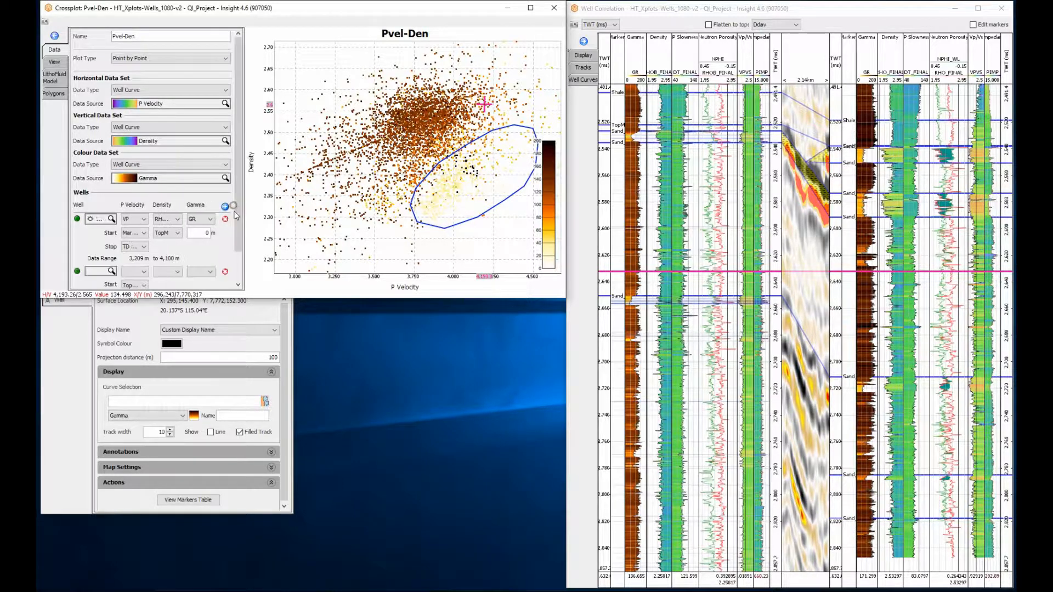
{"action": "left_click", "coordinate": [238, 277]}
{"action": "left_click", "coordinate": [97, 236]}
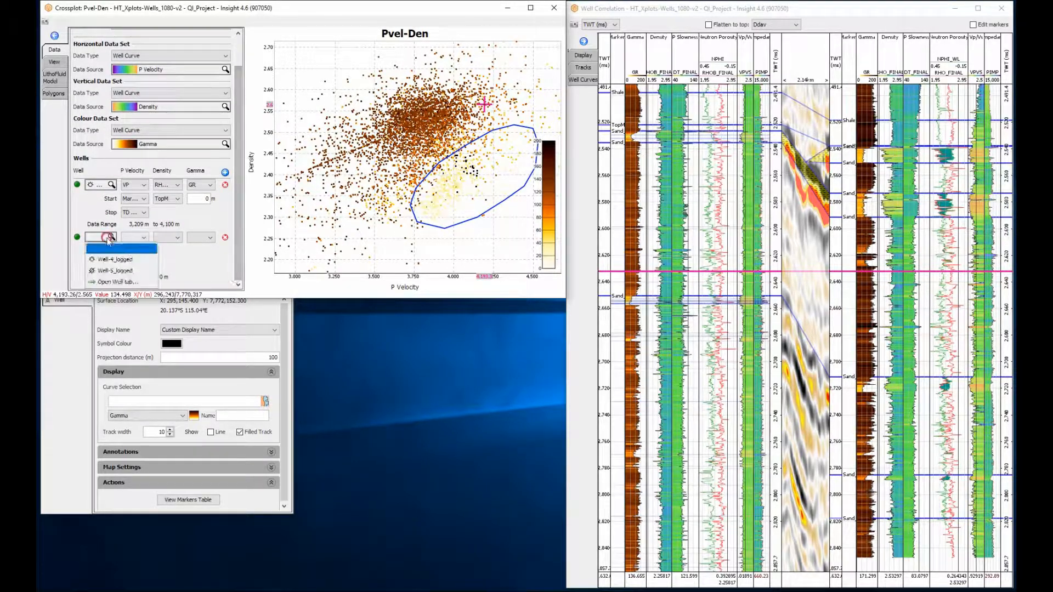
{"action": "left_click", "coordinate": [110, 271]}
- Assign Well-5_logged the VP curve for P Velocity, RHOB_FINAL for Density and GR for Gamma
{"action": "left_click", "coordinate": [132, 238]}
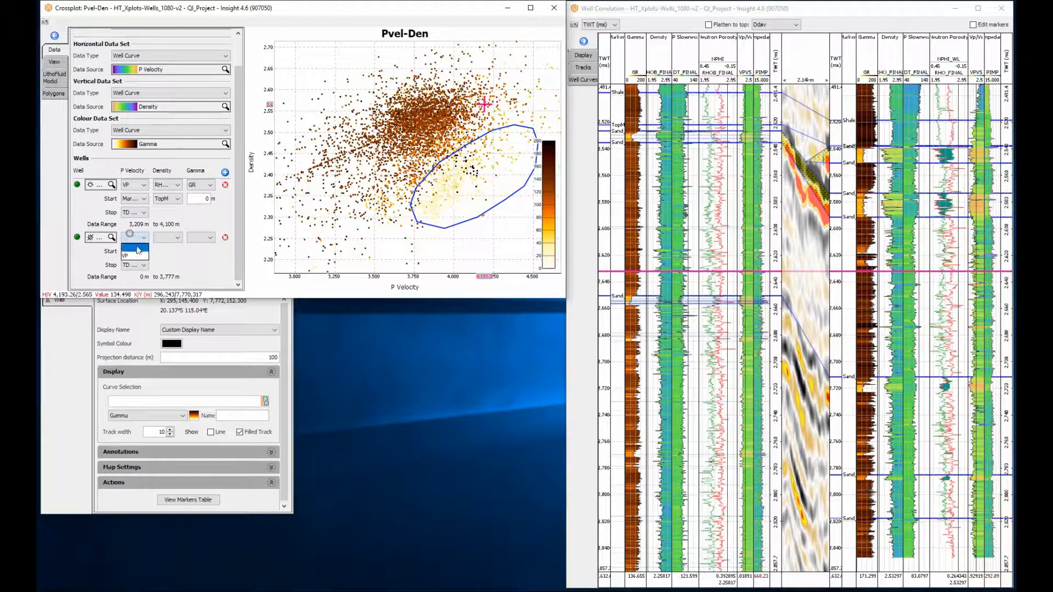
{"action": "left_click", "coordinate": [133, 258]}
{"action": "left_click", "coordinate": [170, 240]}
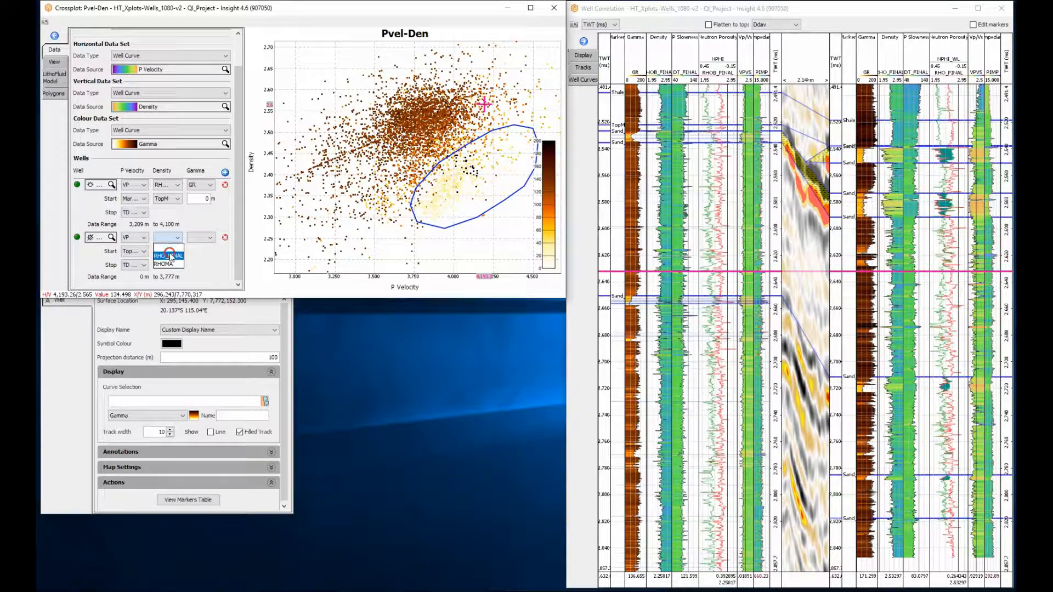
{"action": "left_click", "coordinate": [167, 251]}
{"action": "left_click", "coordinate": [204, 241]}
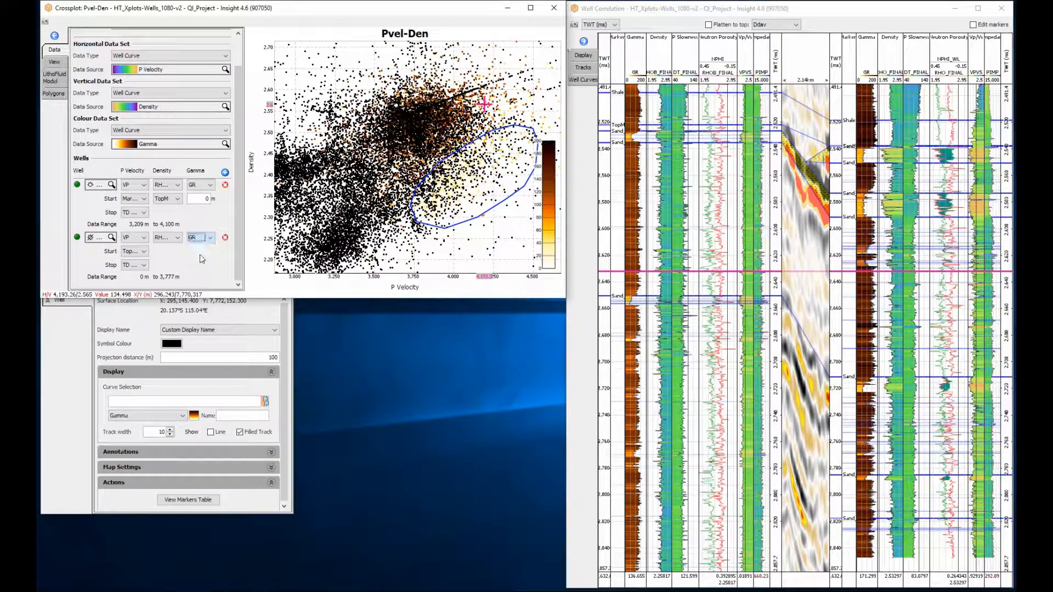
{"action": "left_click", "coordinate": [200, 256]}
- Start the Well-5_logged data range at the TopM marker
{"action": "left_click", "coordinate": [135, 252]}
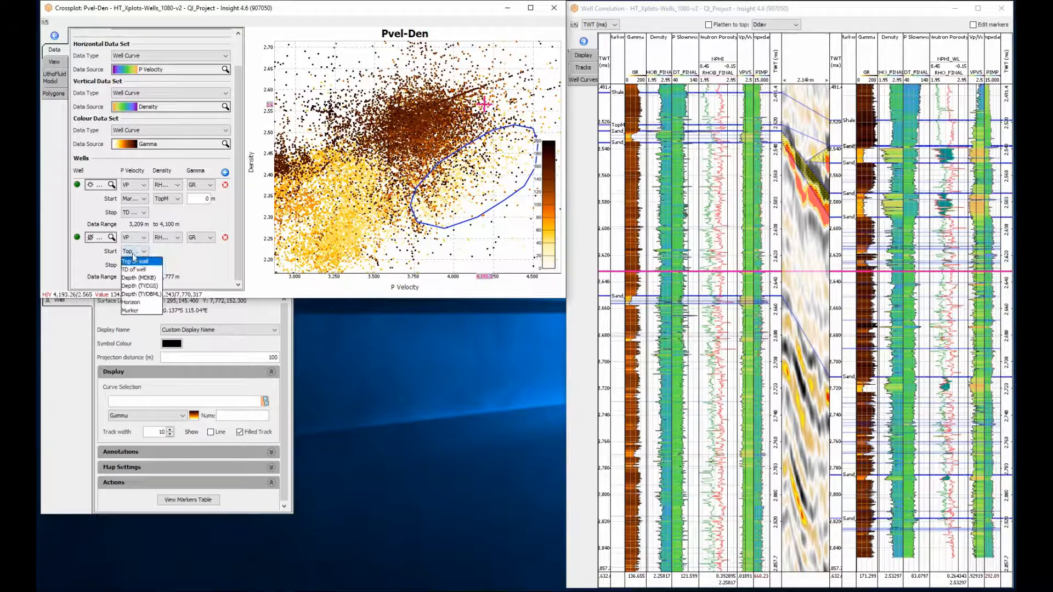
{"action": "left_click", "coordinate": [130, 310]}
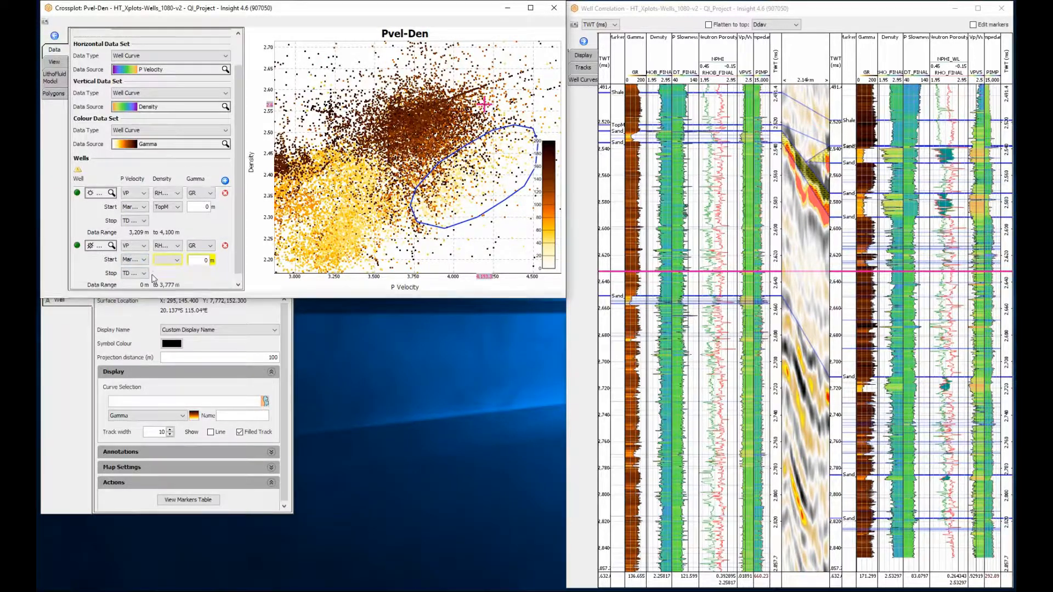
{"action": "left_click", "coordinate": [169, 259]}
{"action": "left_click", "coordinate": [167, 302]}
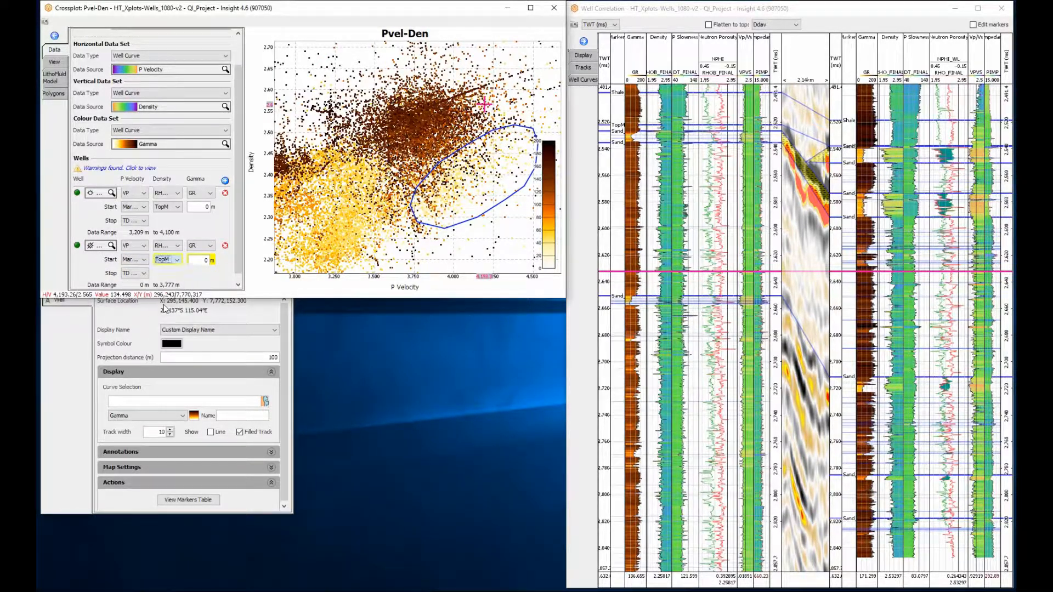
- Draw a second, orange polygon around the low-gamma cluster at about 3,000 to 3,900 P Velocity and 2.0 to 2.35 Density, with its highlight on
{"action": "scroll", "coordinate": [426, 148], "scroll_direction": "down", "scroll_amount": 2}
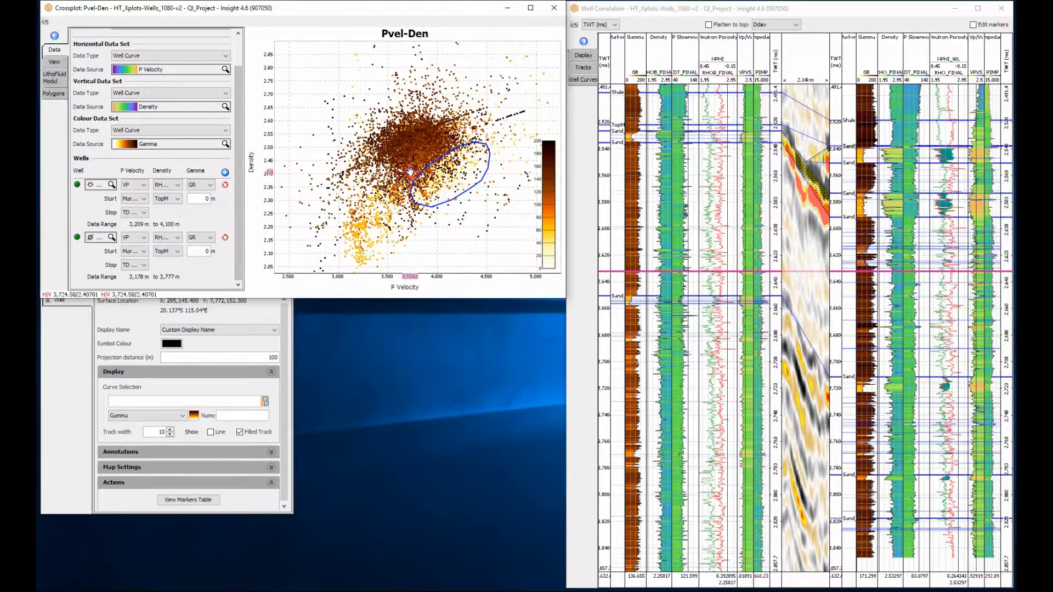
{"action": "scroll", "coordinate": [426, 148], "scroll_direction": "up", "scroll_amount": 1}
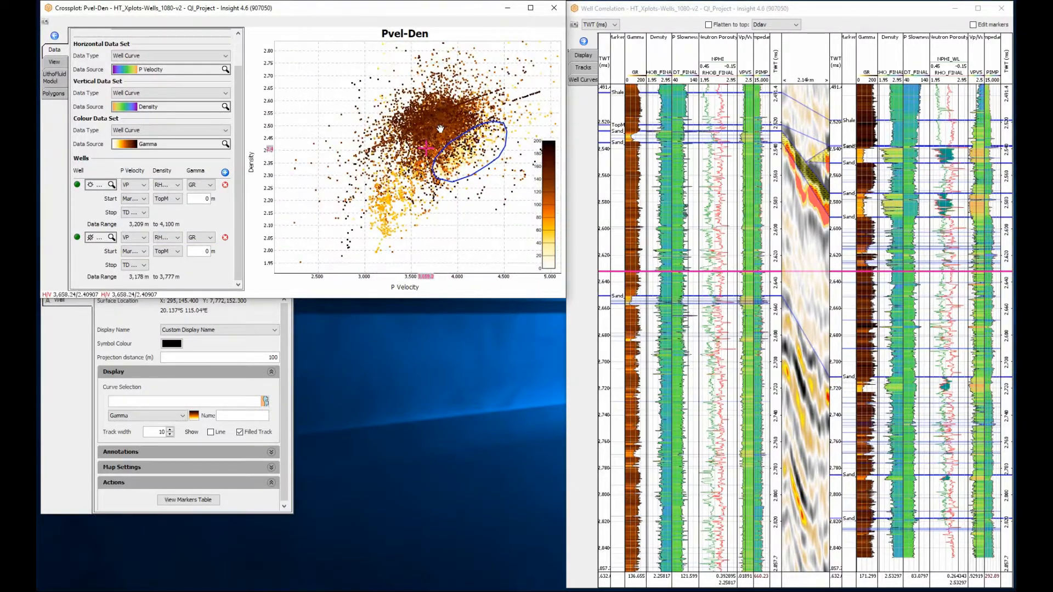
{"action": "left_click", "coordinate": [47, 95]}
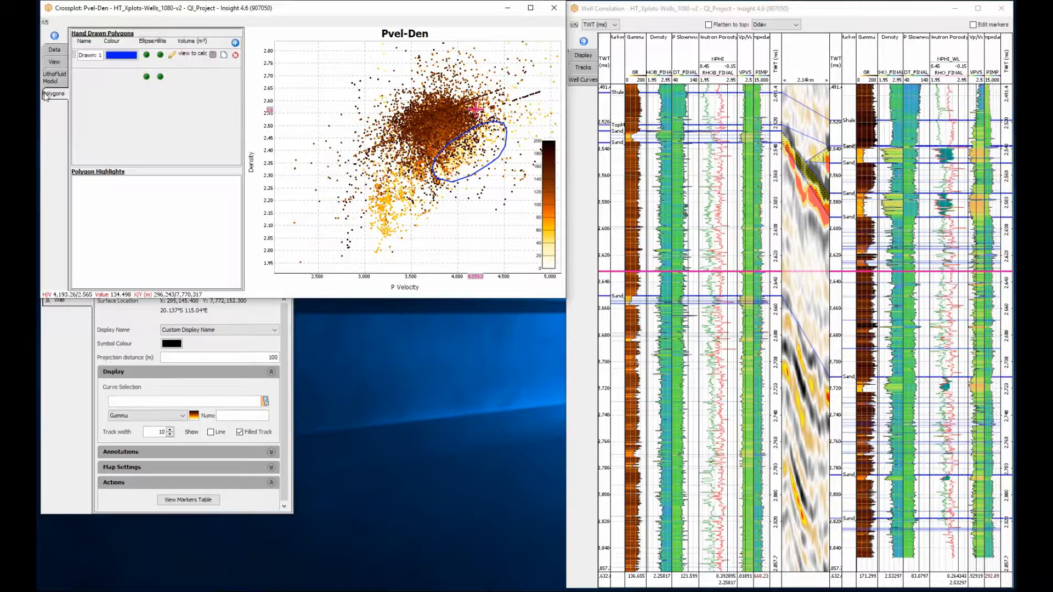
{"action": "left_click", "coordinate": [235, 43]}
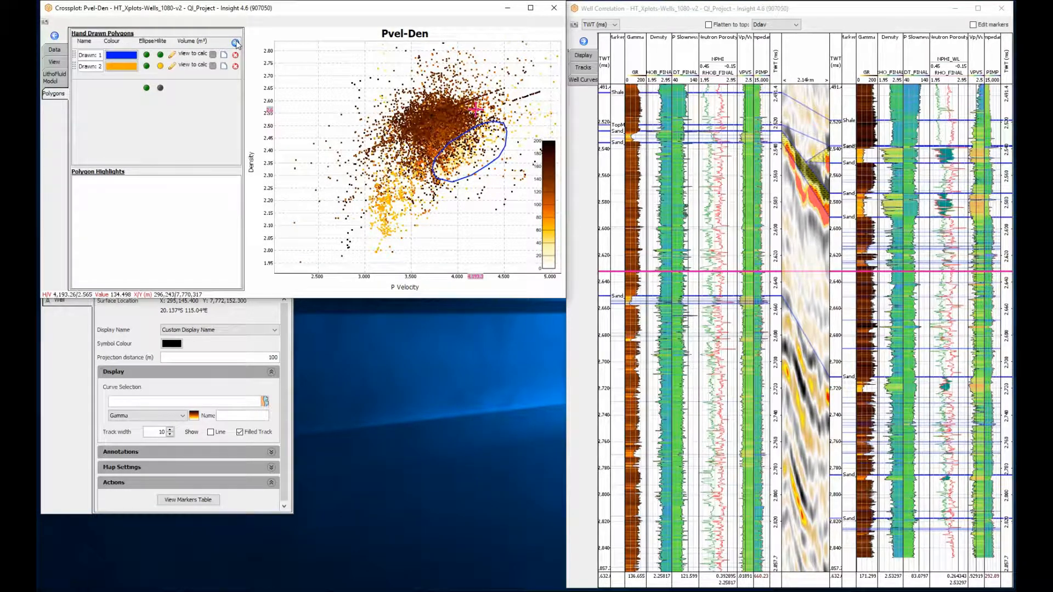
{"action": "left_click", "coordinate": [172, 66]}
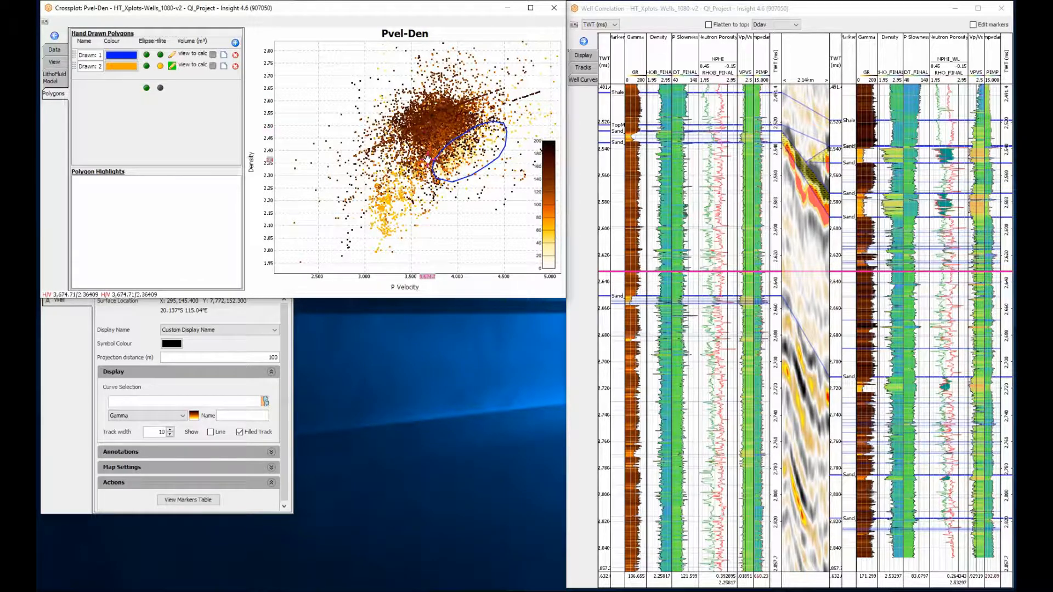
{"action": "left_click", "coordinate": [388, 167]}
{"action": "left_click", "coordinate": [373, 185]}
{"action": "left_click", "coordinate": [365, 198]}
{"action": "left_click", "coordinate": [361, 224]}
{"action": "left_click", "coordinate": [365, 243]}
{"action": "left_click", "coordinate": [371, 254]}
{"action": "left_click", "coordinate": [398, 254]}
{"action": "left_click", "coordinate": [421, 237]}
{"action": "left_click", "coordinate": [430, 223]}
{"action": "left_click", "coordinate": [445, 201]}
{"action": "left_click", "coordinate": [448, 187]}
{"action": "left_click", "coordinate": [437, 161]}
{"action": "left_click", "coordinate": [172, 66]}
{"action": "left_click", "coordinate": [160, 65]}
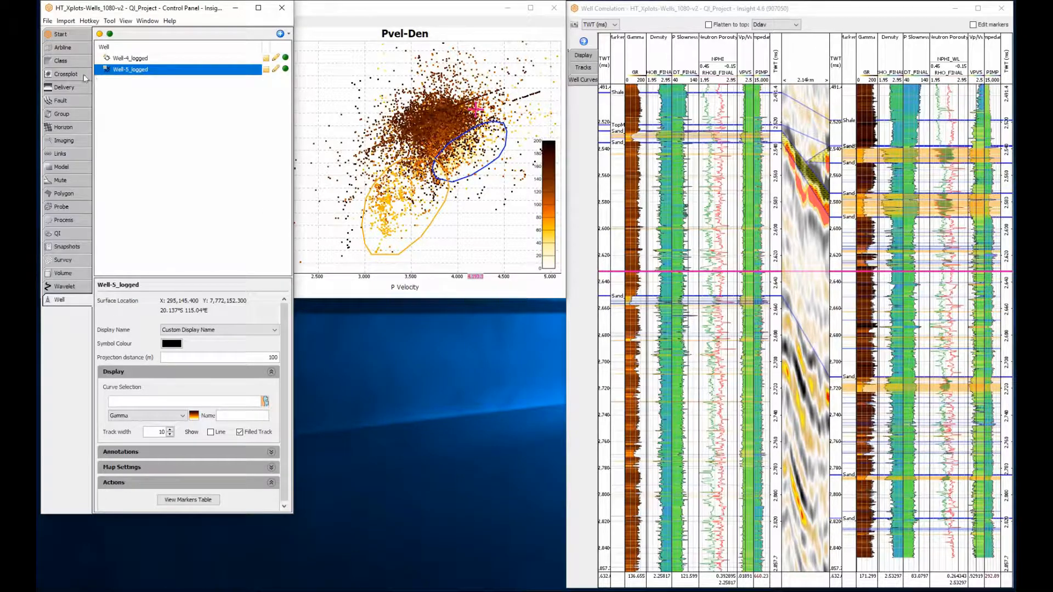
- Open the existing Pimp-Vp/Vs crossplot and bring the Pvel-Den crossplot back into view with it
{"action": "left_click", "coordinate": [85, 79]}
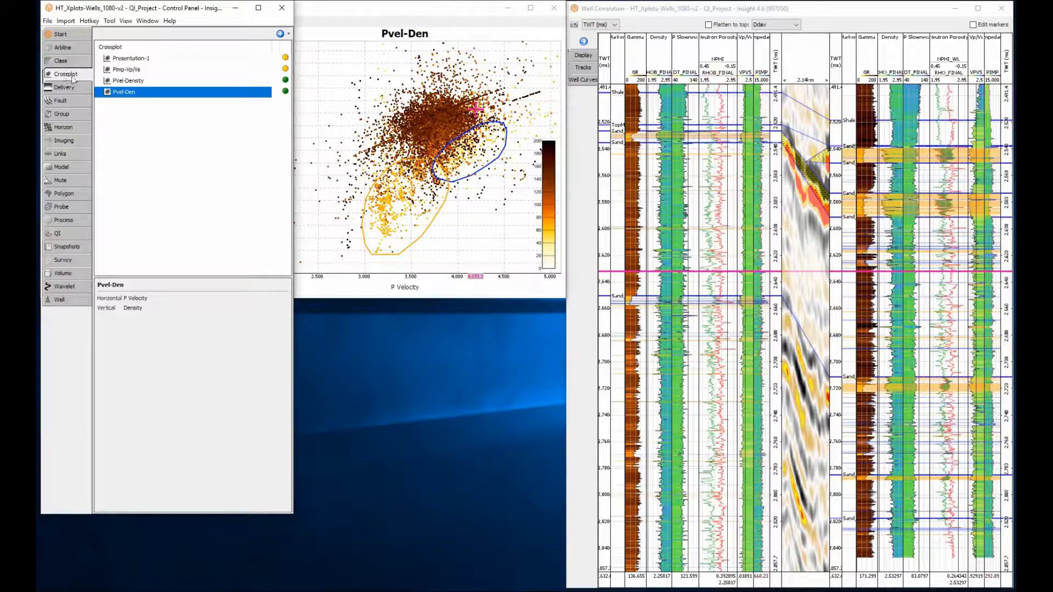
{"action": "left_click", "coordinate": [135, 72]}
{"action": "double_click", "coordinate": [135, 71]}
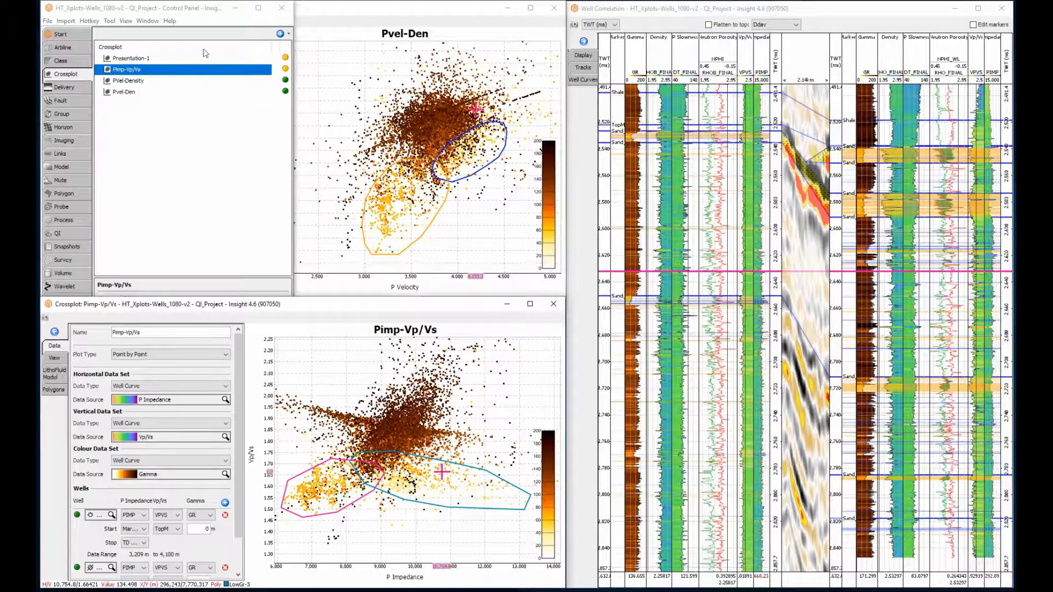
{"action": "left_click", "coordinate": [326, 15]}
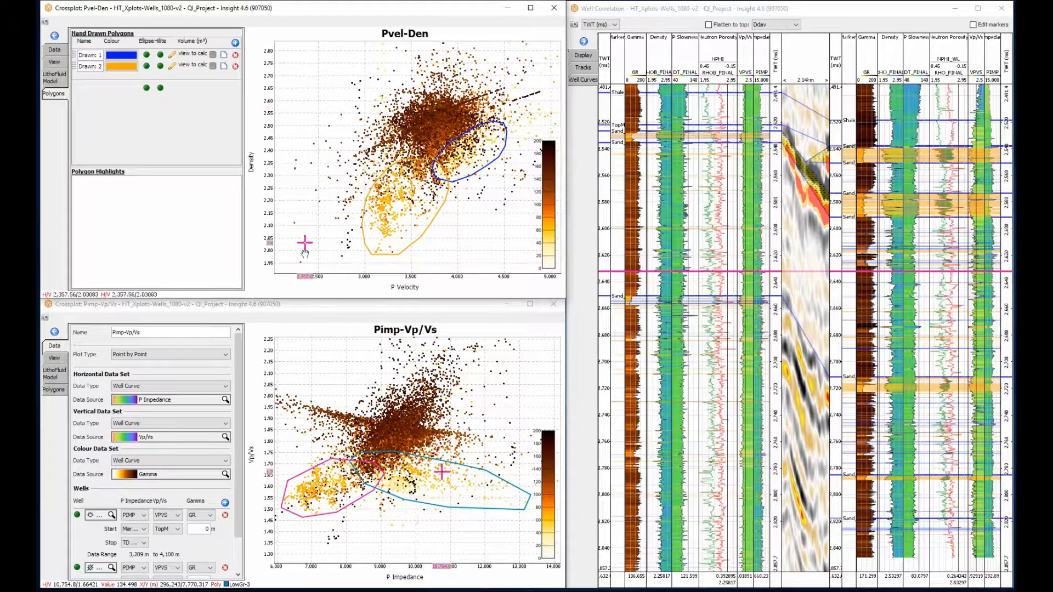
- Turn on highlighting for the LowGr-3 and LowGr-4 polygons of the Pimp-Vp/Vs crossplot
{"action": "left_click", "coordinate": [53, 389]}
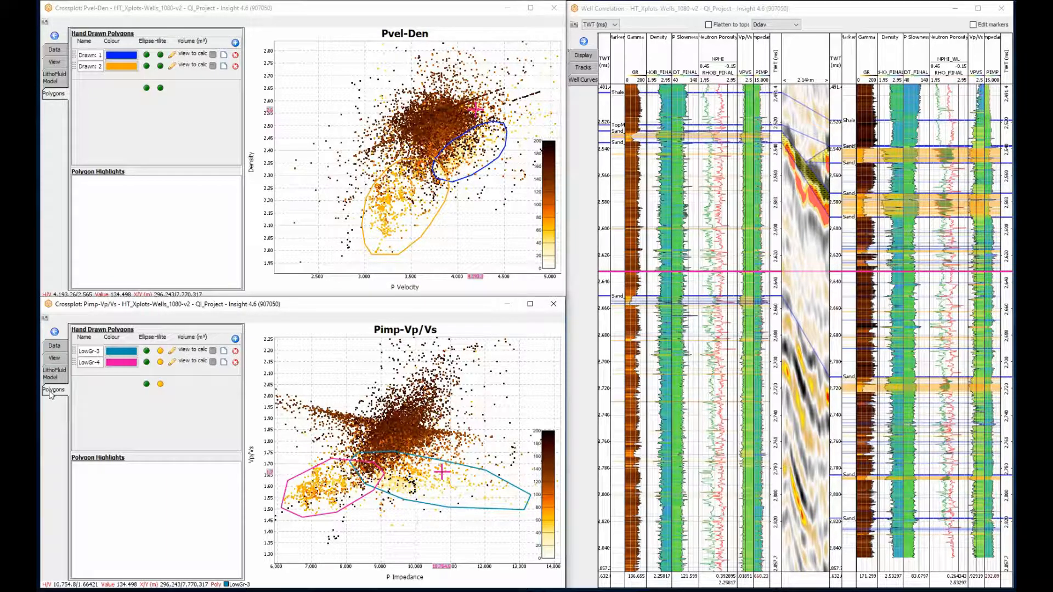
{"action": "left_click", "coordinate": [161, 351]}
{"action": "left_click", "coordinate": [160, 362]}
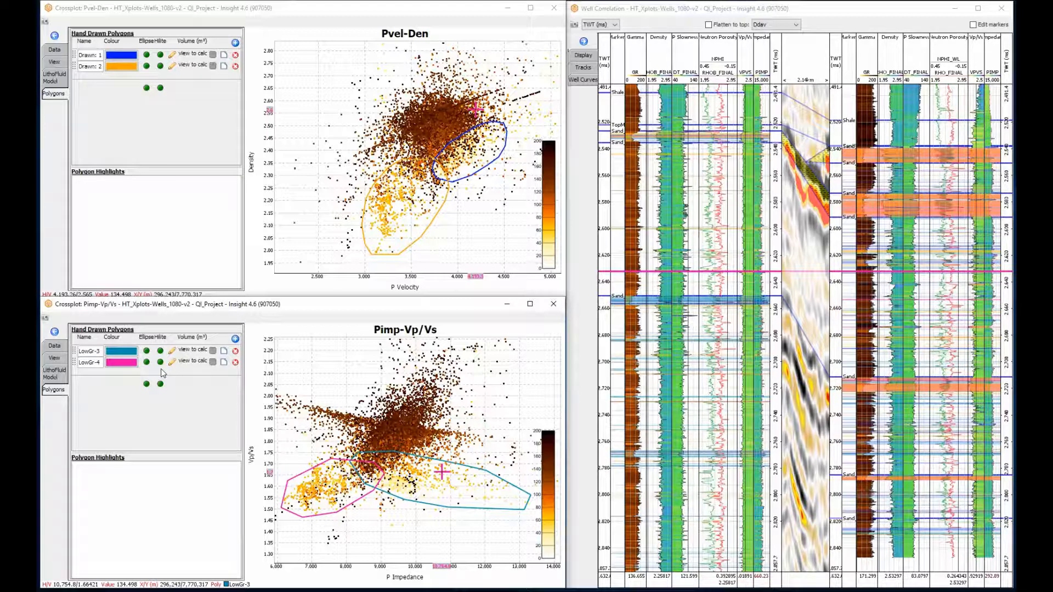
- Turn off the first well, Well-4_logged, in the Pimp-Vp/Vs crossplot
{"action": "left_click", "coordinate": [62, 349]}
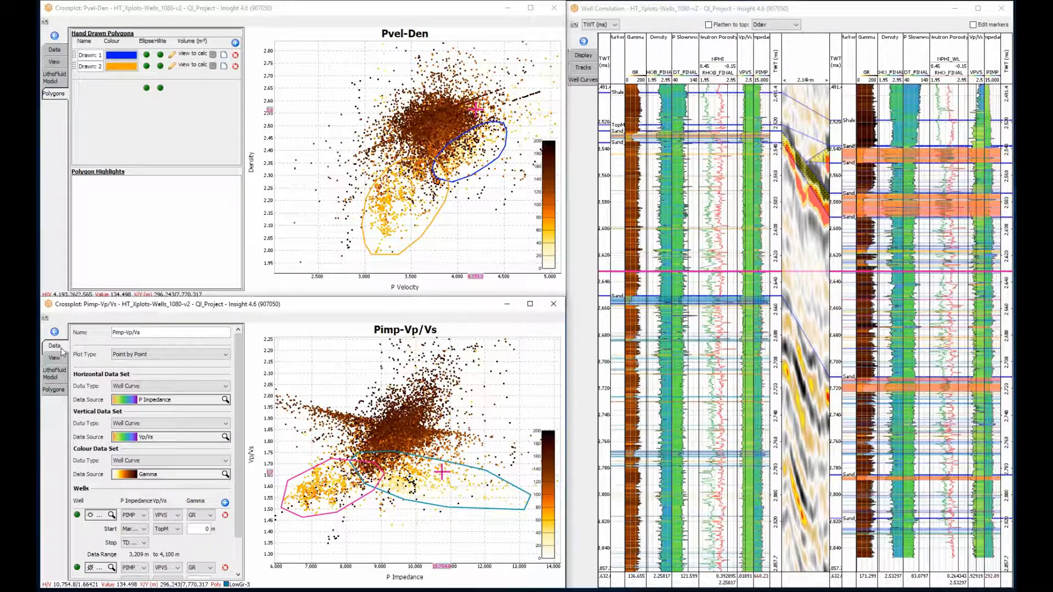
{"action": "scroll", "coordinate": [237, 383], "scroll_direction": "down", "scroll_amount": 3}
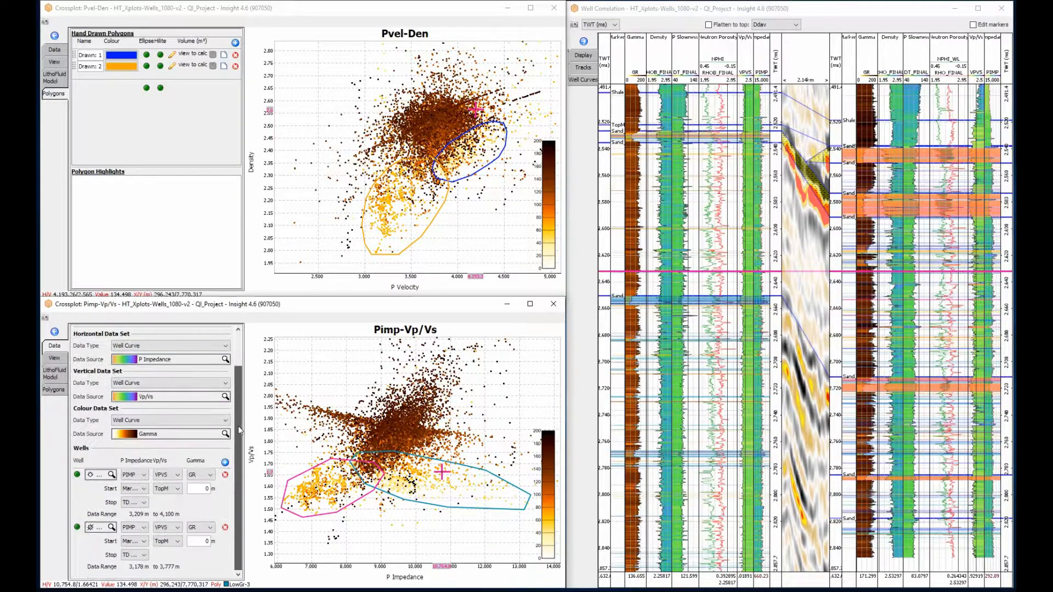
{"action": "left_click", "coordinate": [77, 475]}
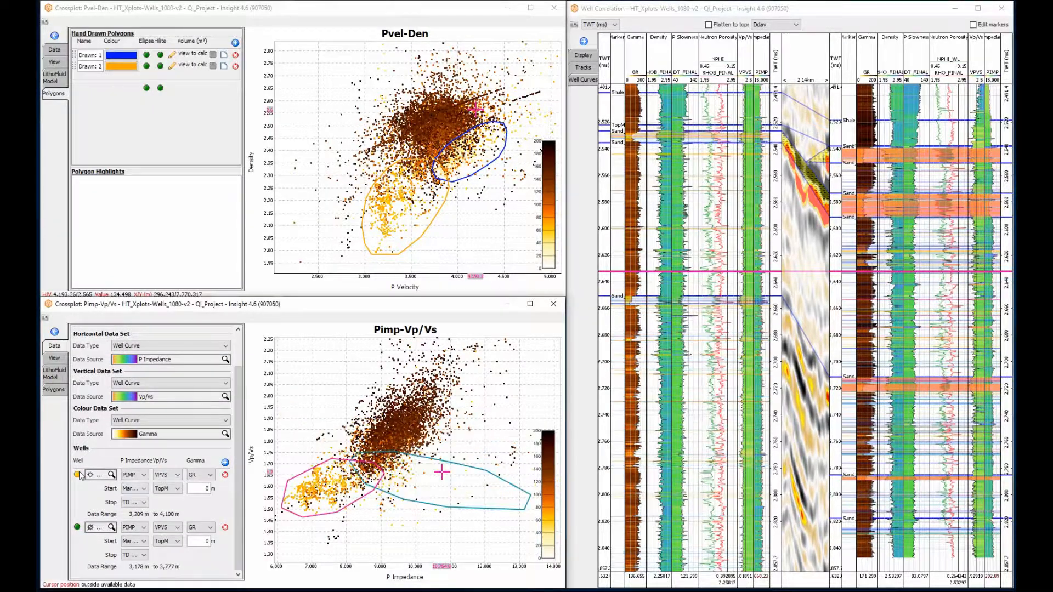
- Turn the first well back on in the Pimp-Vp/Vs crossplot, and toggle the second well off and on again to compare
{"action": "left_click", "coordinate": [77, 475]}
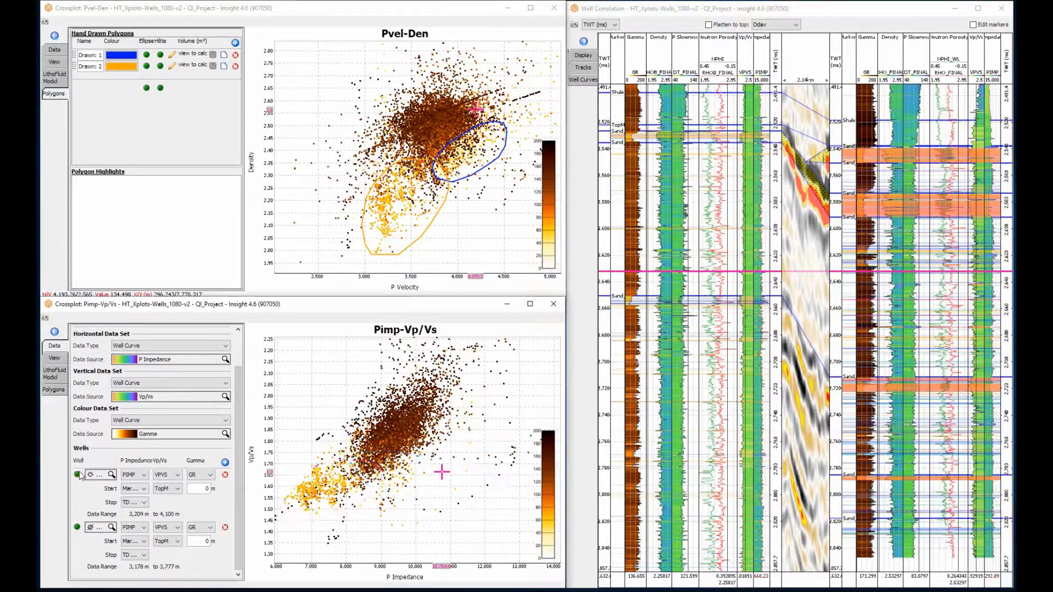
{"action": "left_click", "coordinate": [77, 528]}
{"action": "left_click", "coordinate": [77, 527]}
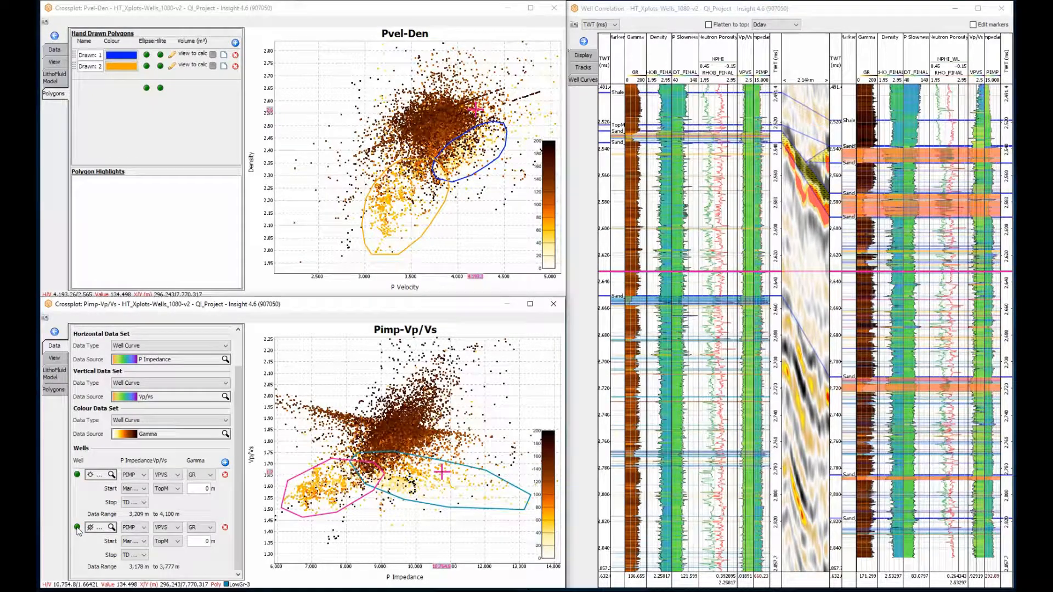
- Colour the Pimp-Vp/Vs crossplot by ID Number and assign the well ID curve to both wells
{"action": "left_click", "coordinate": [175, 435]}
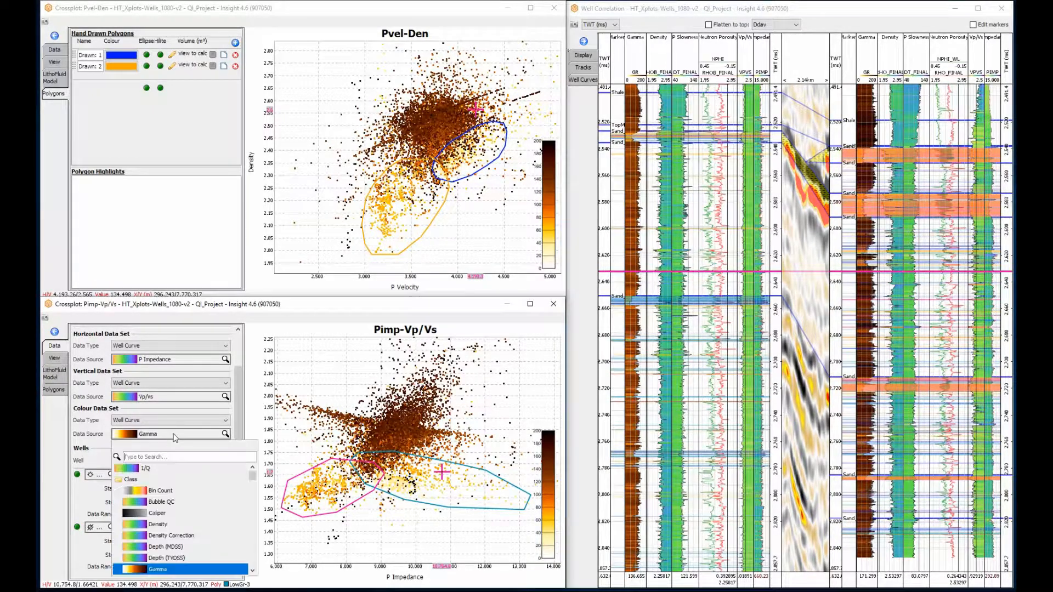
{"action": "scroll", "coordinate": [224, 521], "scroll_direction": "down", "scroll_amount": 2}
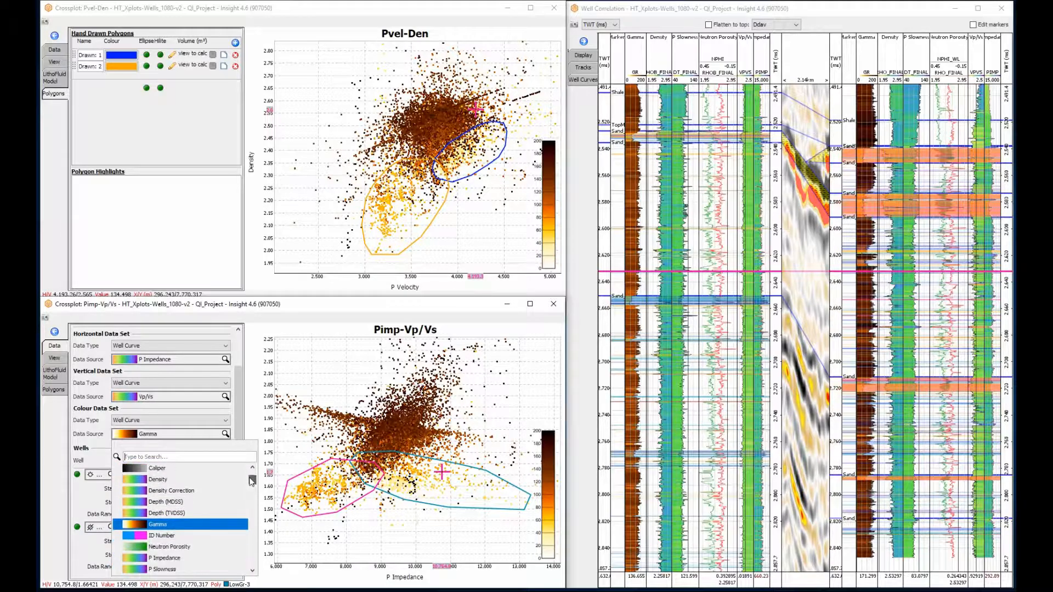
{"action": "left_click", "coordinate": [223, 524]}
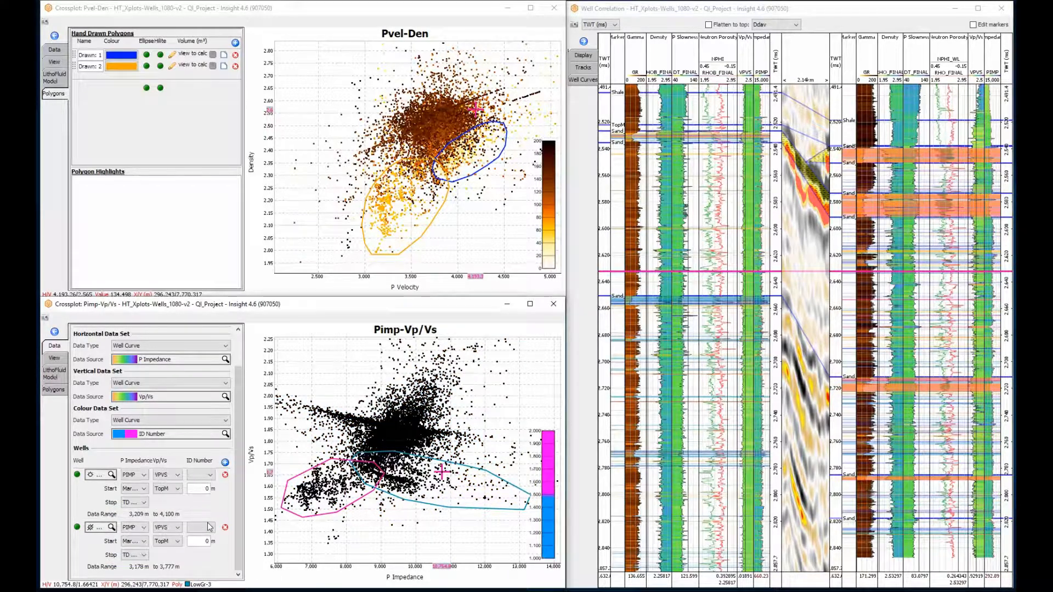
{"action": "left_click", "coordinate": [207, 476]}
{"action": "left_click", "coordinate": [200, 491]}
{"action": "left_click", "coordinate": [201, 528]}
{"action": "left_click", "coordinate": [201, 546]}
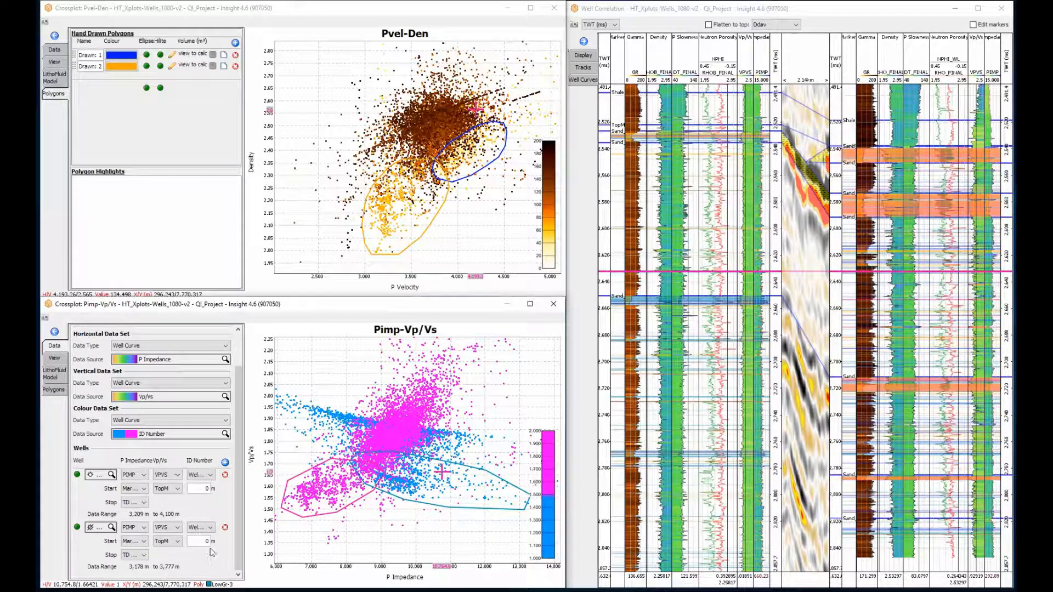
- Toggle the highlight of the orange hand-drawn polygon in the Pvel-Den crossplot
{"action": "left_click", "coordinate": [160, 64]}
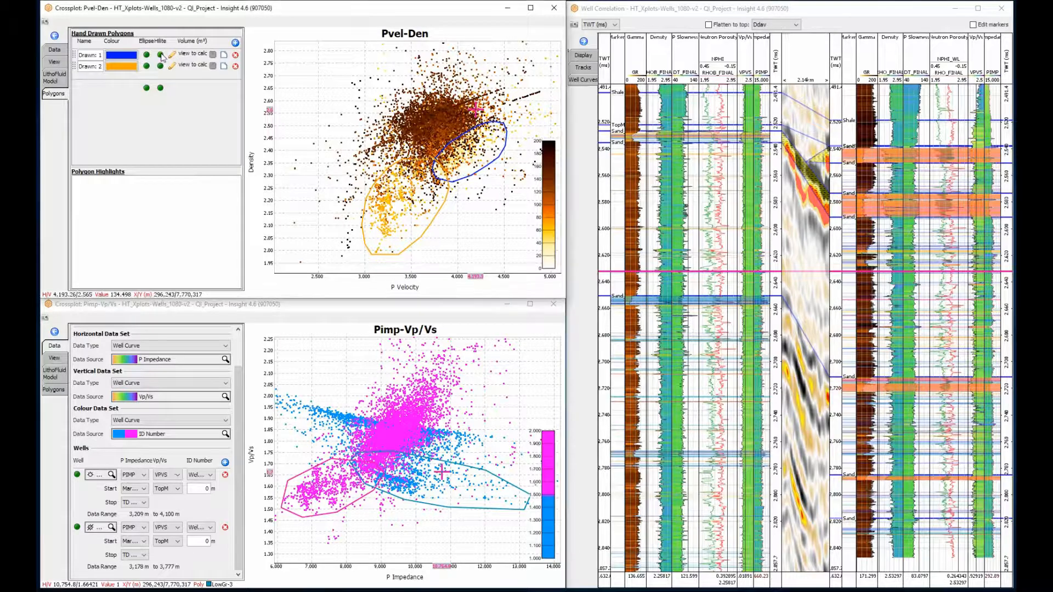